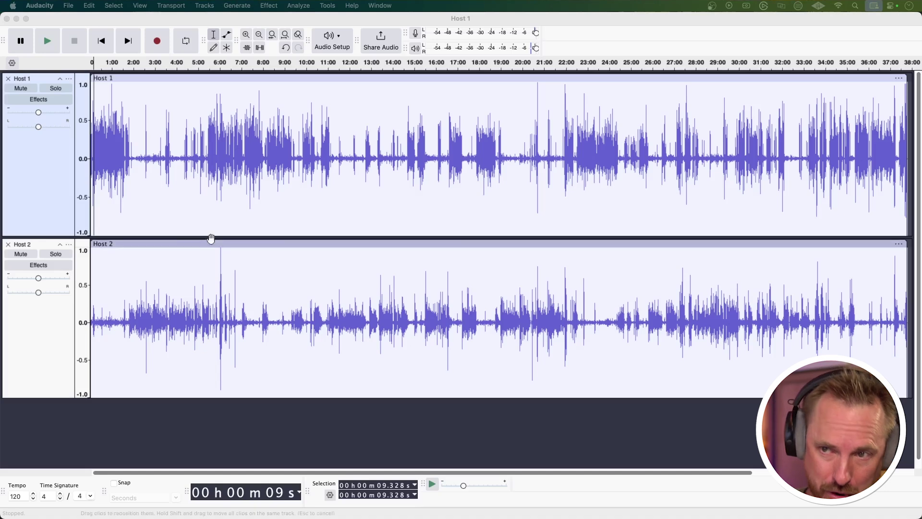
Zoom in around 40 seconds on the Host 1 track and examine the waveforms of both hosts in the first minutes.
click(106, 213)
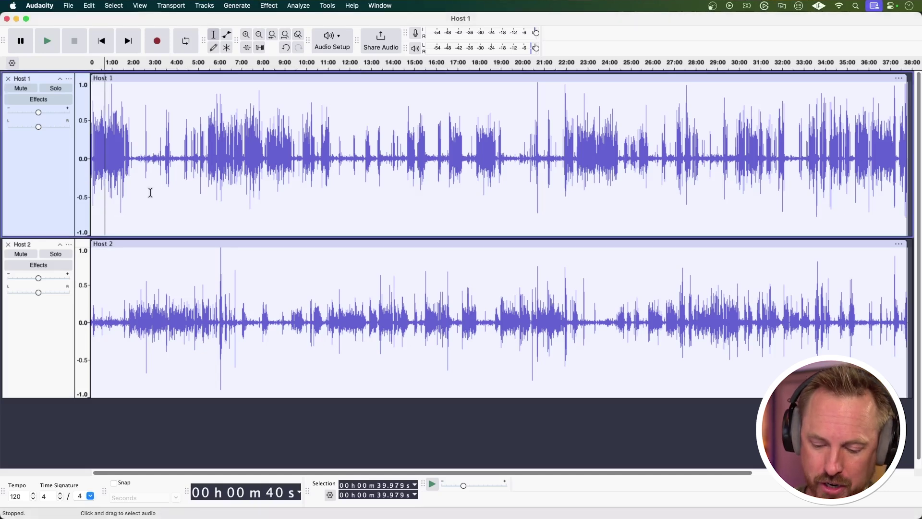
key(super+1)
key(super+1)
key(super+1)
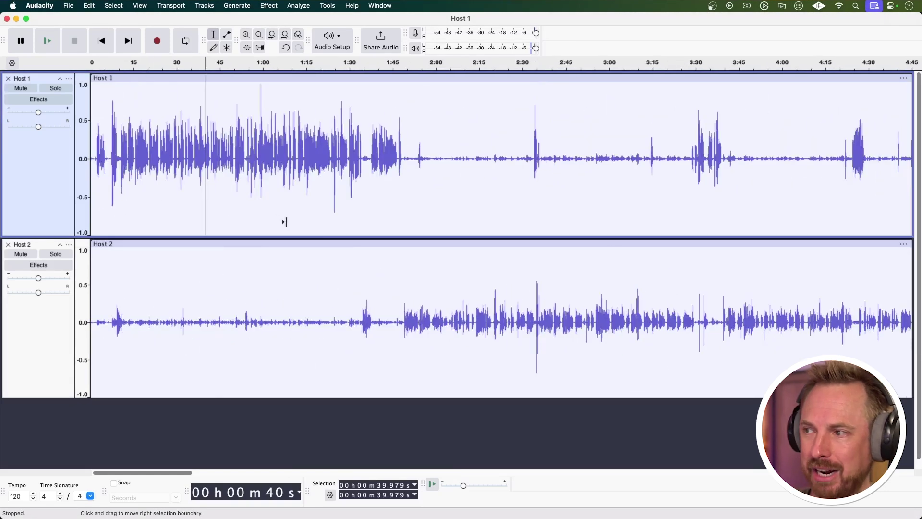
key(super+1)
key(super+1)
key(super+1)
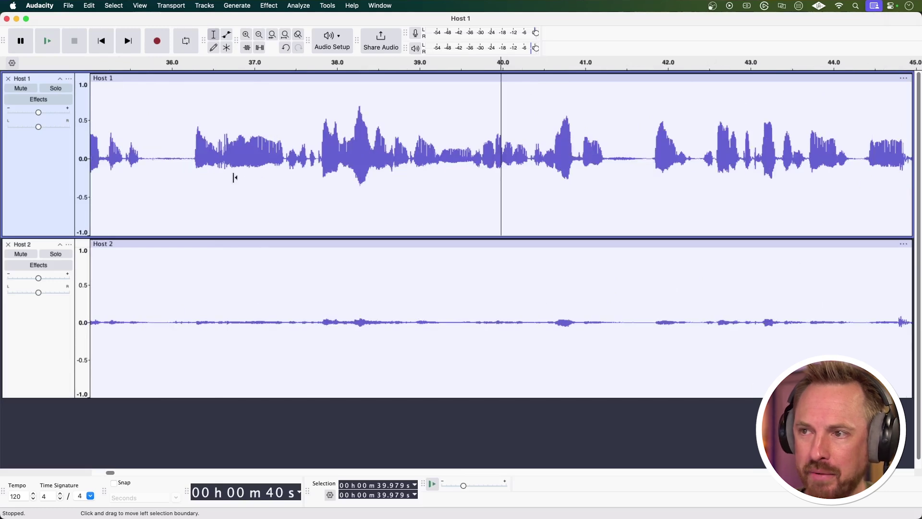
key(super+3)
key(super+3)
key(super+3)
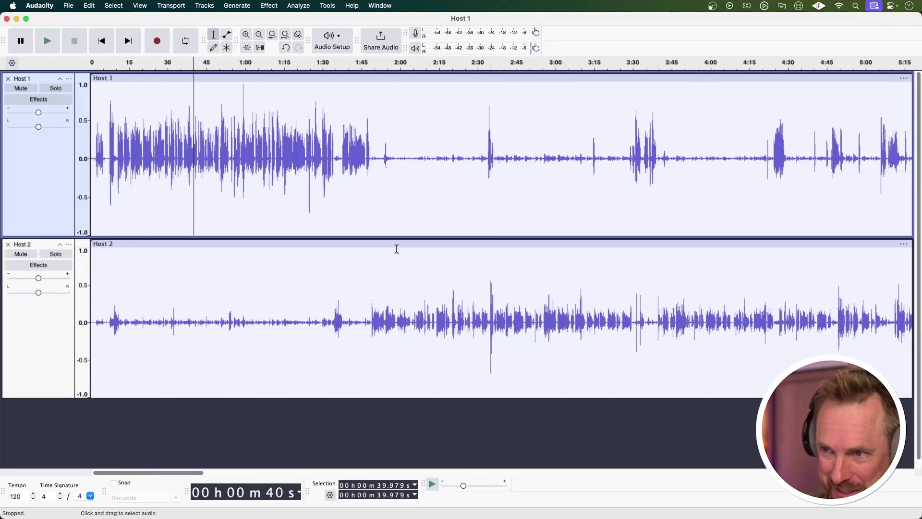
Play short passages where each host starts talking, from about 7 seconds on Host 1 and about 1:49 on Host 2.
click(109, 164)
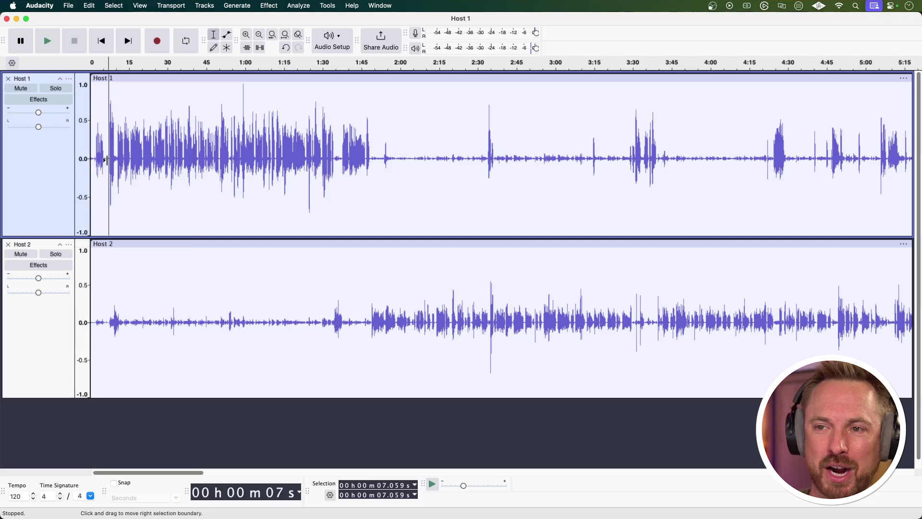
key(space)
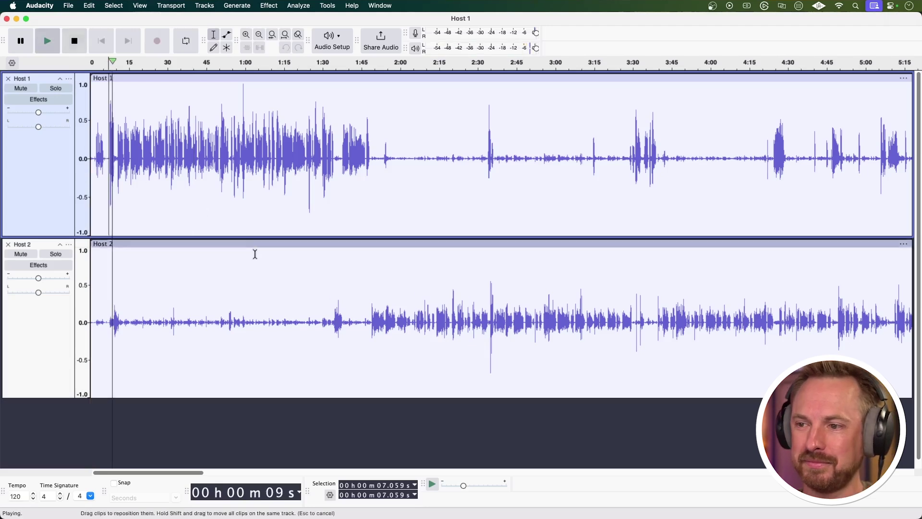
key(space)
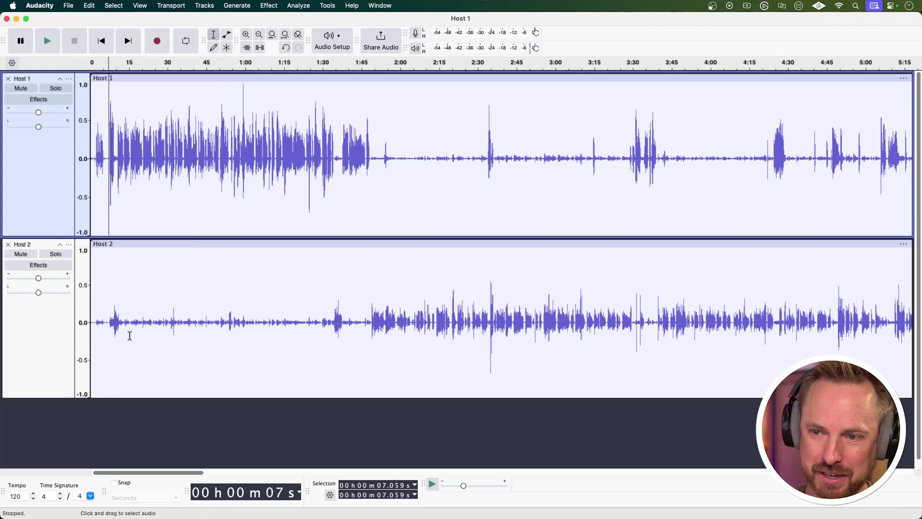
click(372, 325)
key(space)
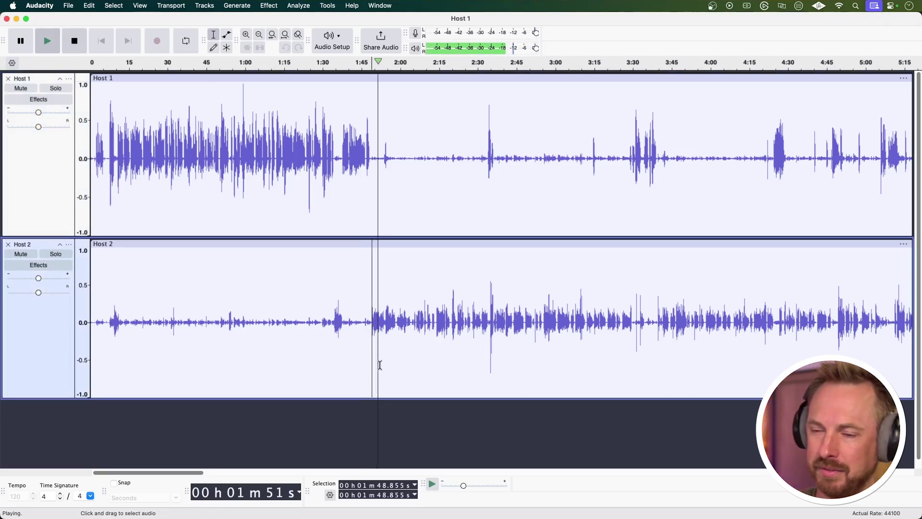
key(space)
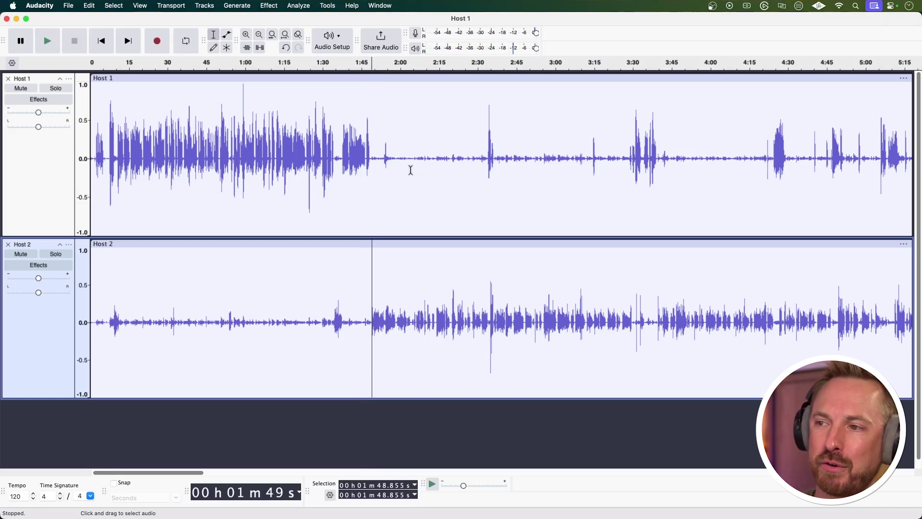
Select the quiet Host 1 passage from about 2:40 to 3:13 and listen to its bleed with the track soloed, then unsolo it.
drag(400, 170, 568, 166)
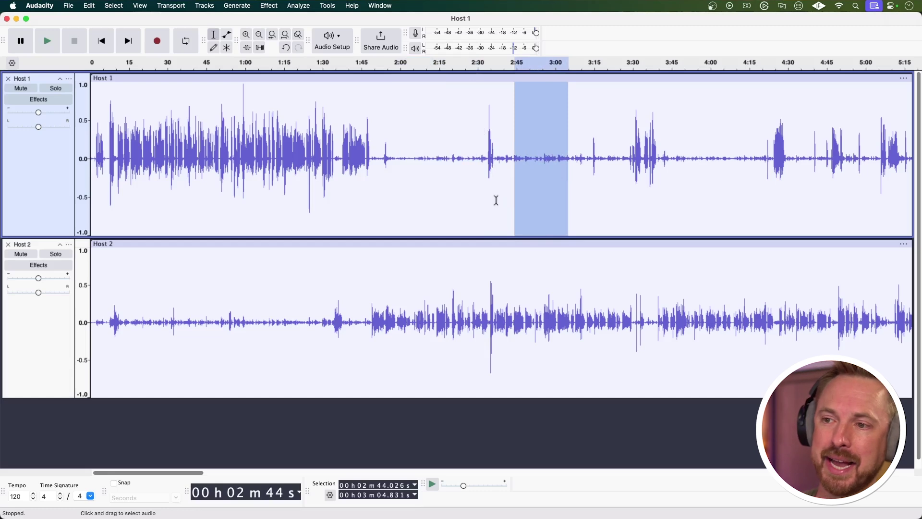
drag(503, 162, 588, 164)
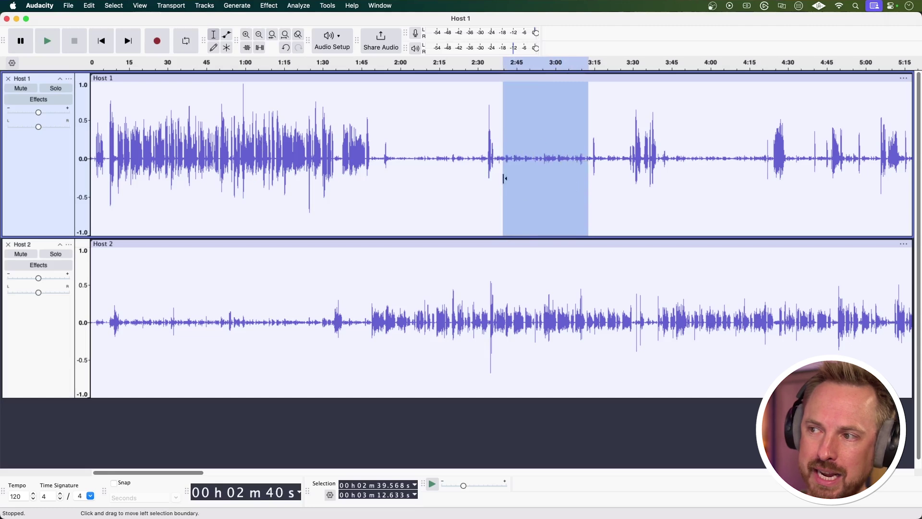
click(49, 89)
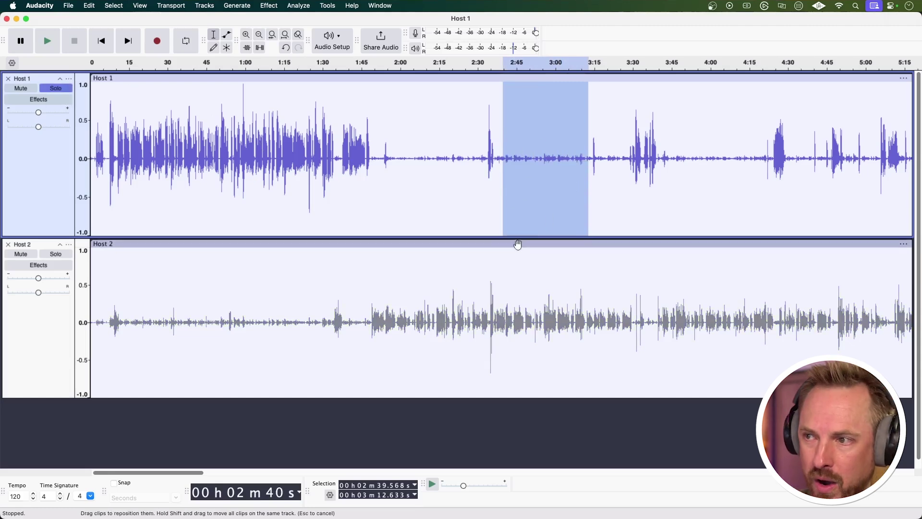
key(space)
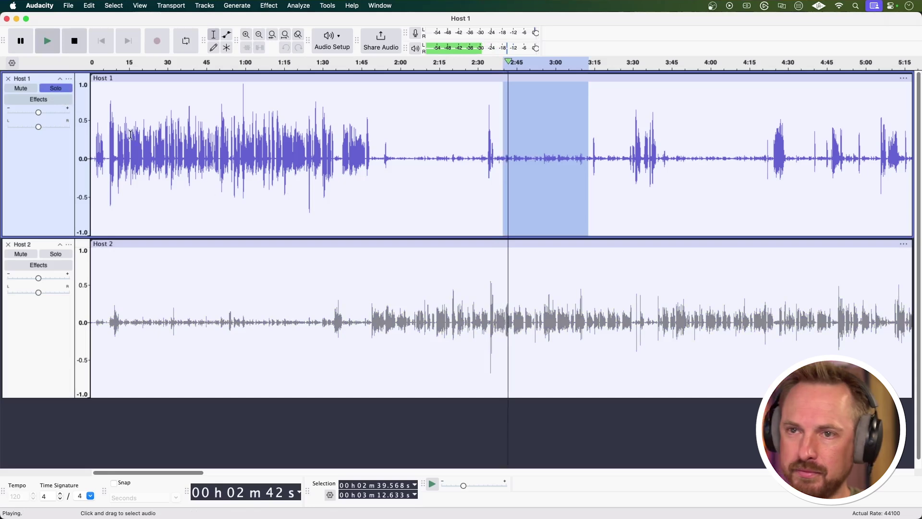
click(55, 89)
key(space)
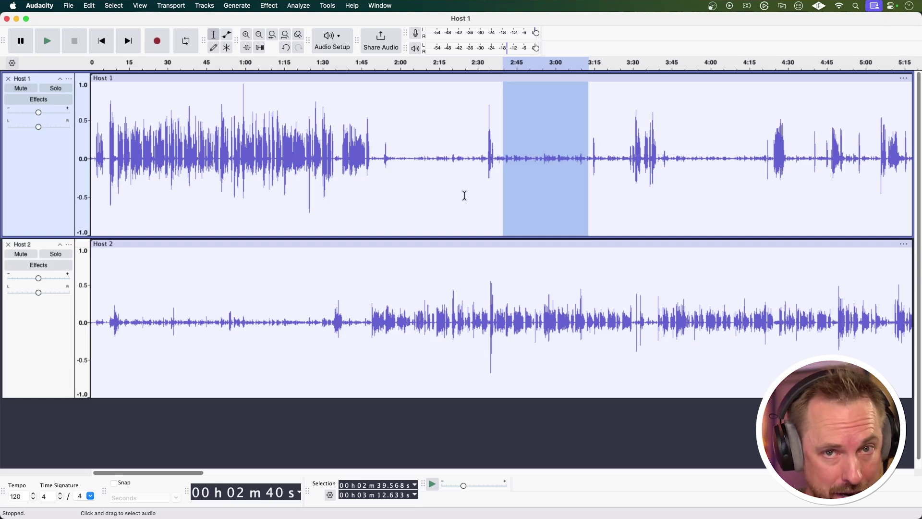
Check the peak level of the selected quiet Host 1 passage using Amplify, without applying the effect.
click(268, 6)
mouse_move(314, 79)
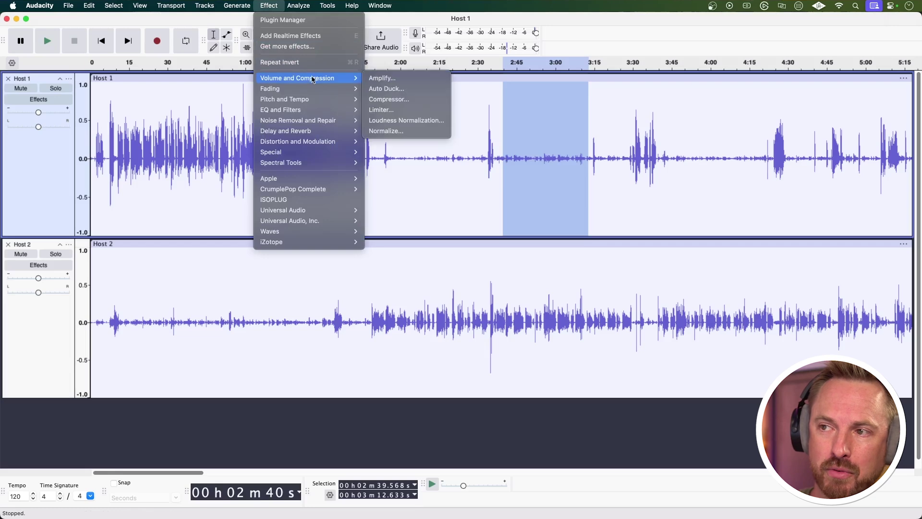
click(384, 78)
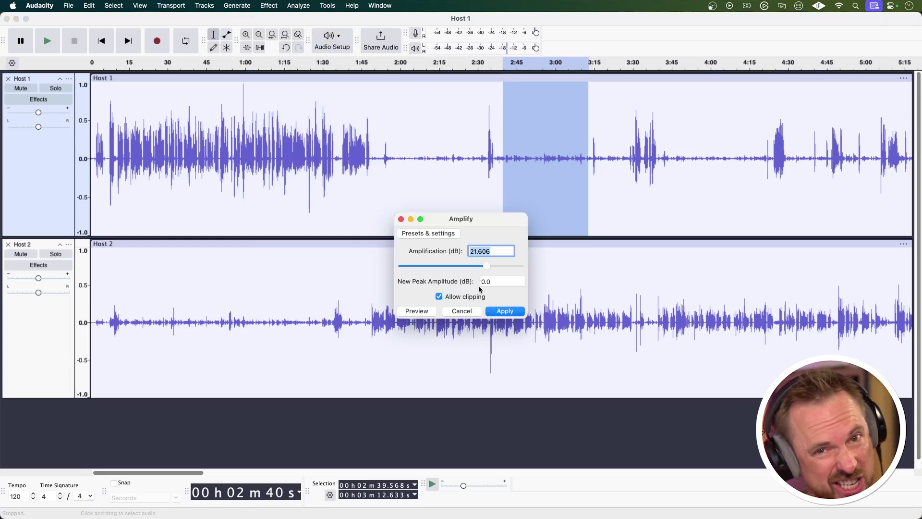
click(466, 313)
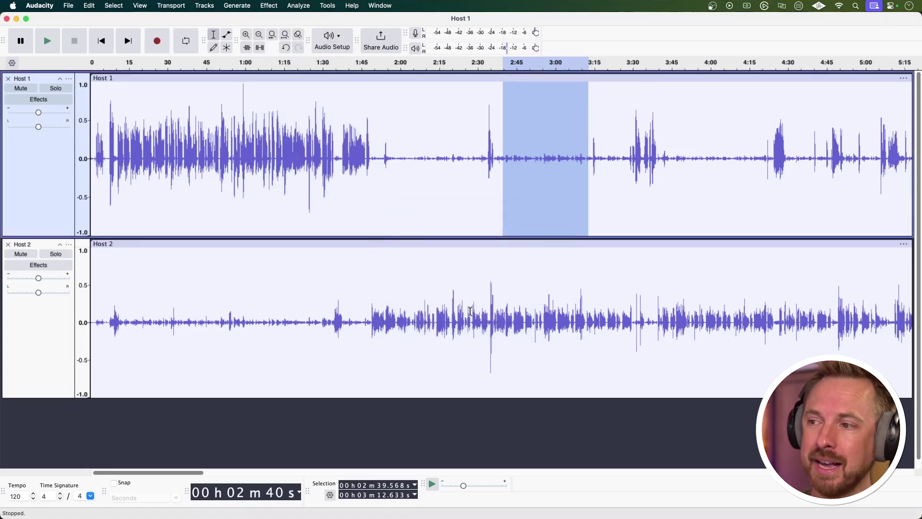
Apply the Noise Gate effect to the whole Host 1 clip with a gate threshold of -21 dB.
click(454, 149)
double_click(455, 149)
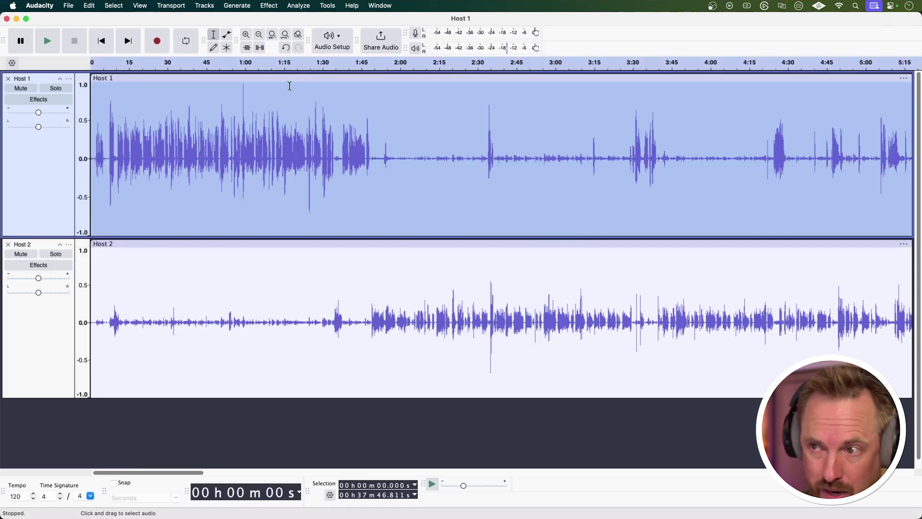
click(267, 6)
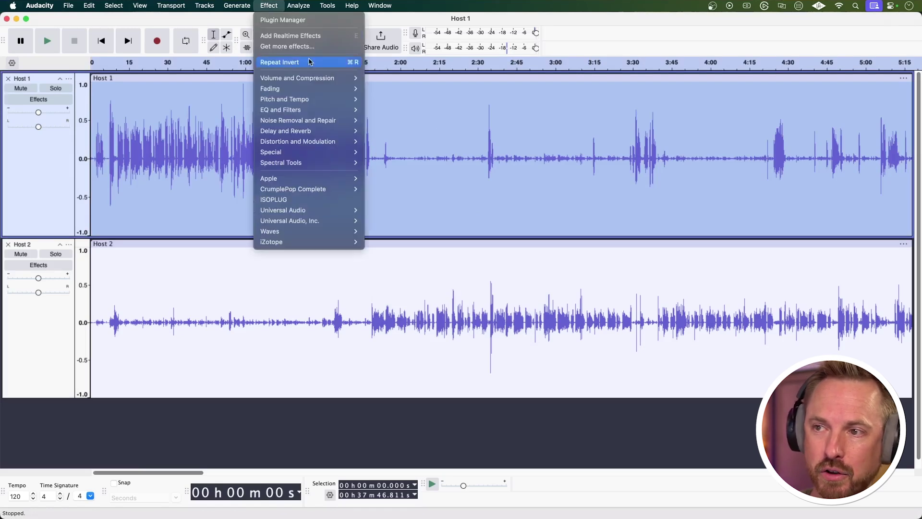
mouse_move(353, 121)
click(404, 141)
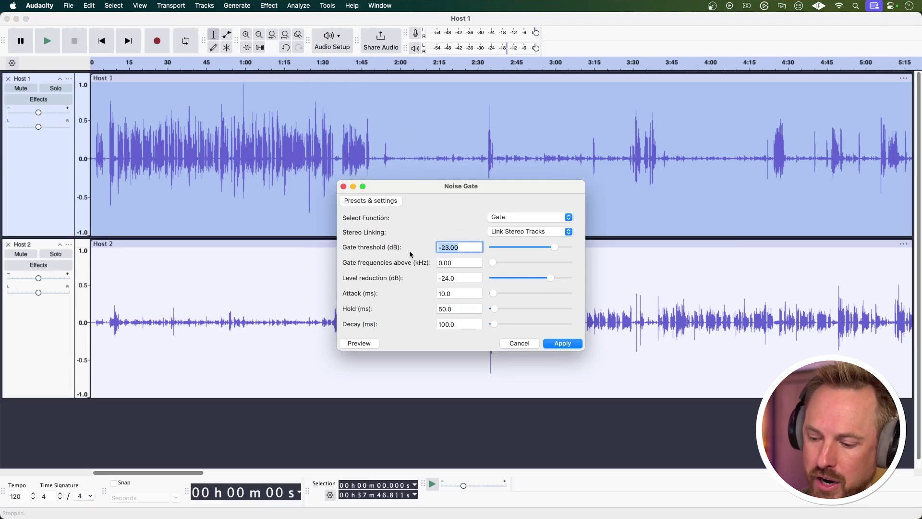
text(-)
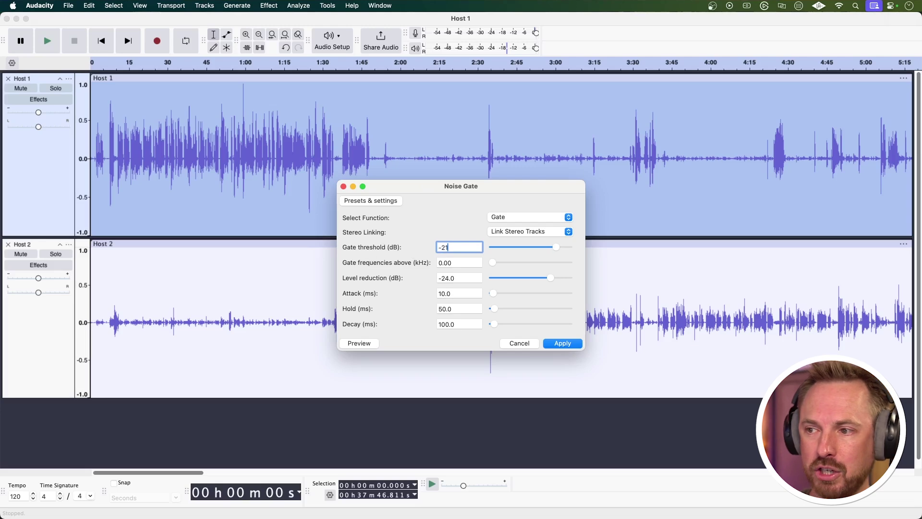
text(21)
click(561, 343)
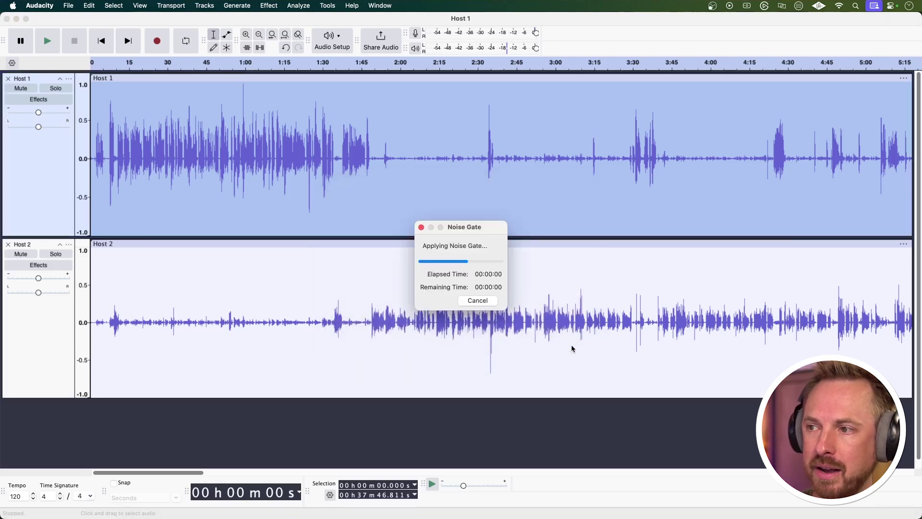
click(523, 178)
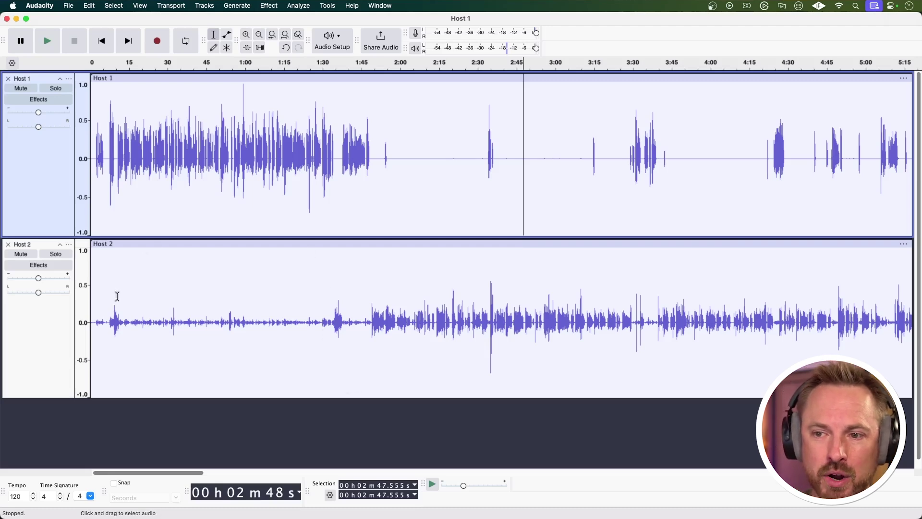
Play both tracks from about 1:30 to locate where Host 2 first speaks.
click(321, 189)
key(space)
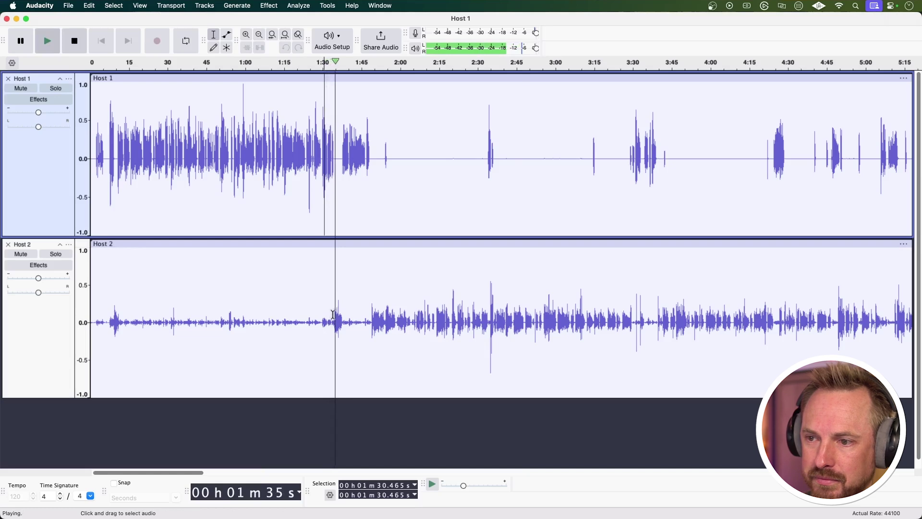
key(space)
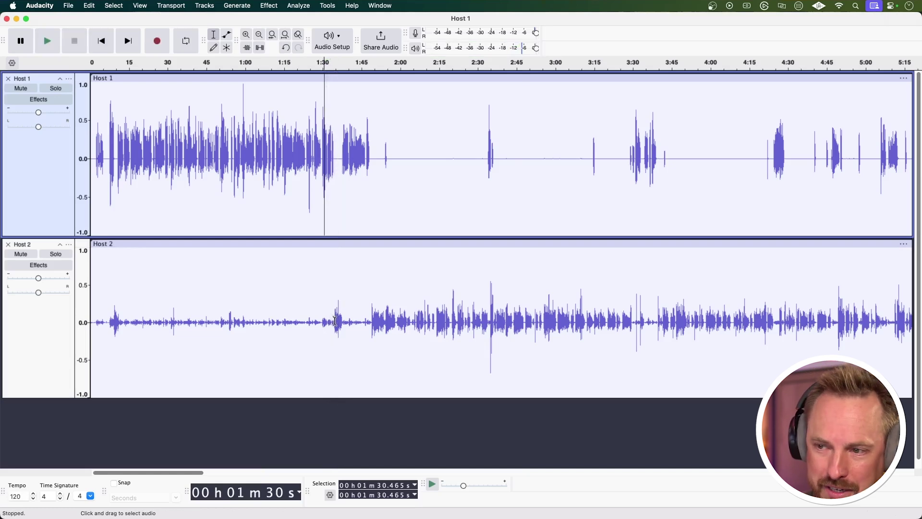
Silence the Host 2 audio from the beginning of the track to about 1:34.5.
drag(335, 318, 91, 329)
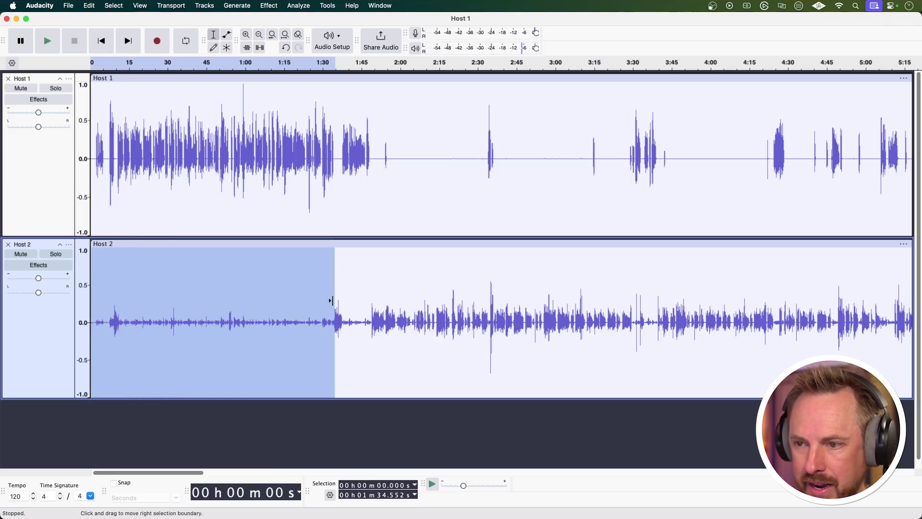
key(super+1)
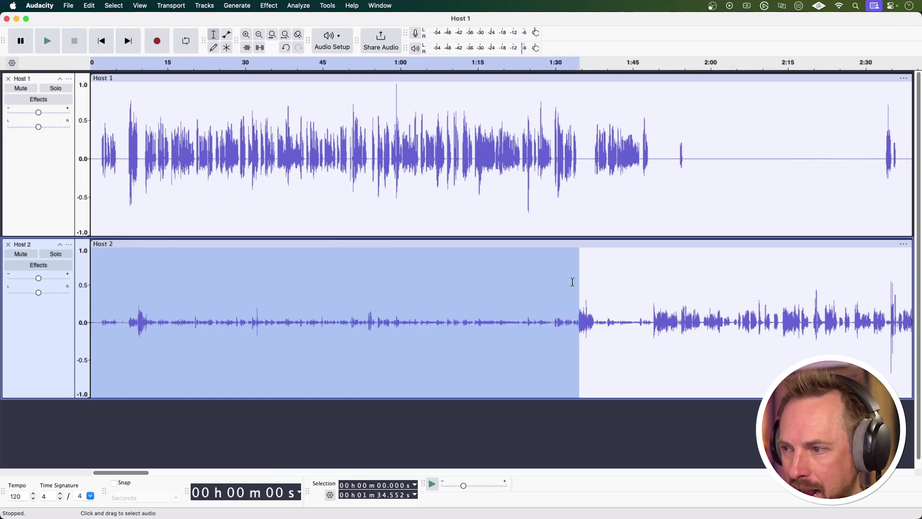
drag(576, 281, 576, 281)
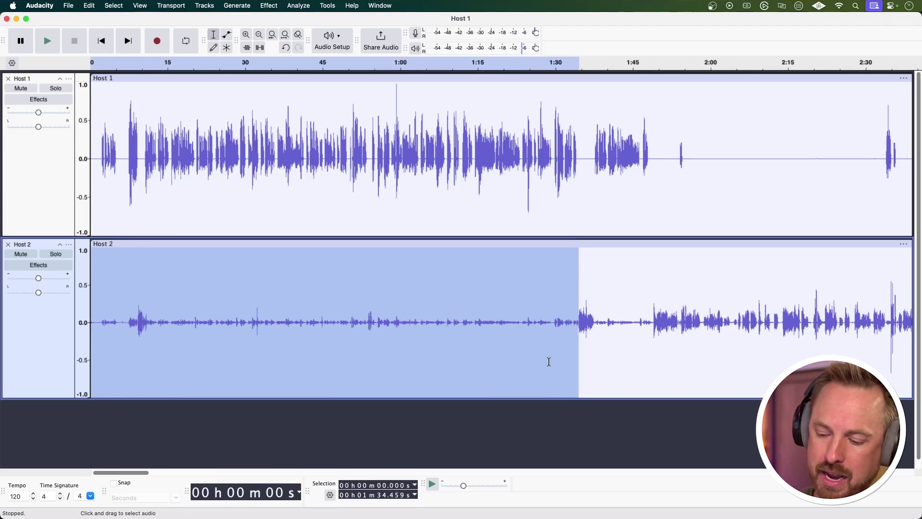
key(super+l)
click(549, 313)
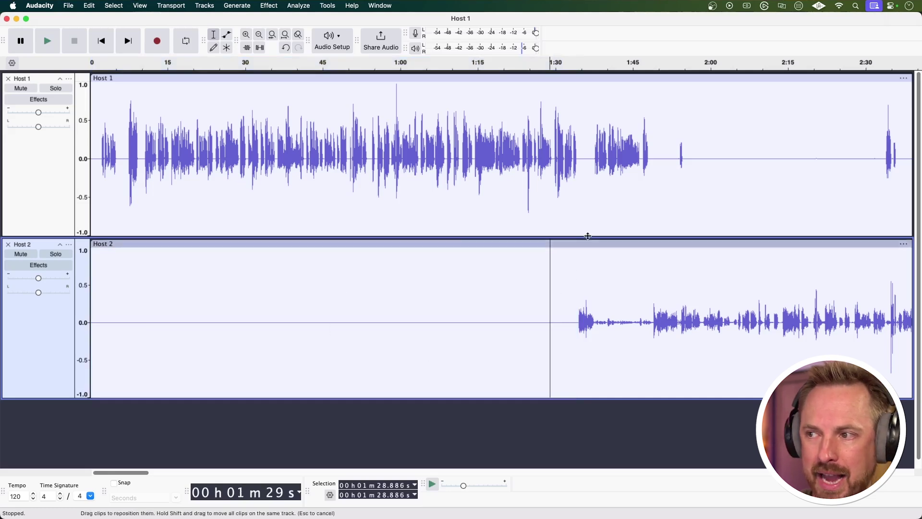
Compare with the gap in Host 1's speech, and silence the Host 2 bleed from about 1:37.6 to 1:48.8.
drag(578, 163, 595, 161)
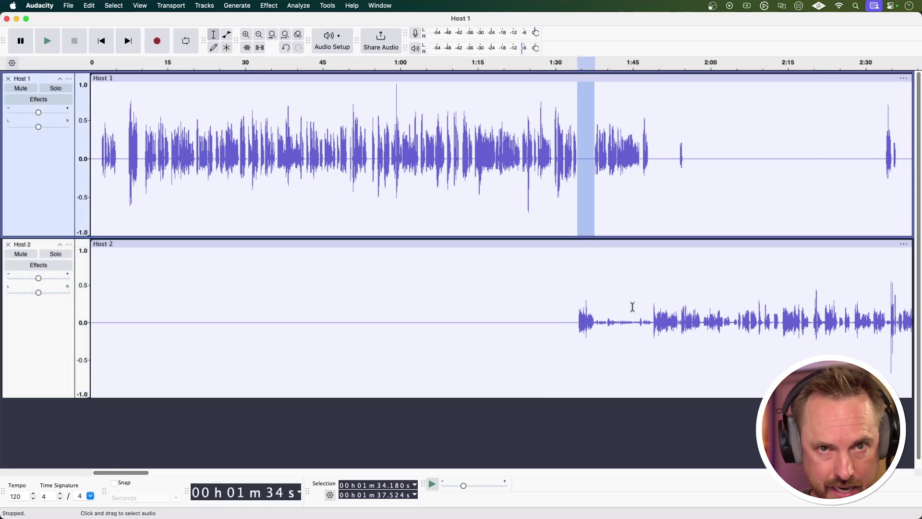
click(595, 330)
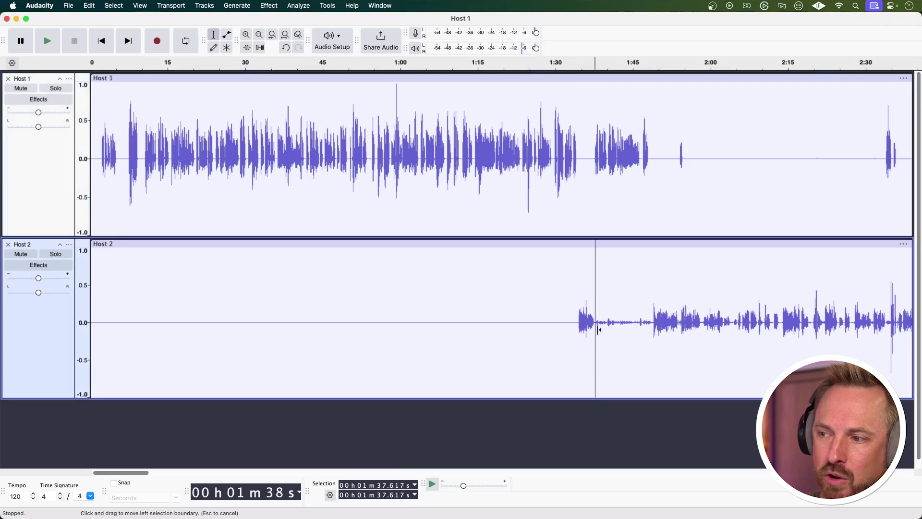
drag(596, 329, 655, 327)
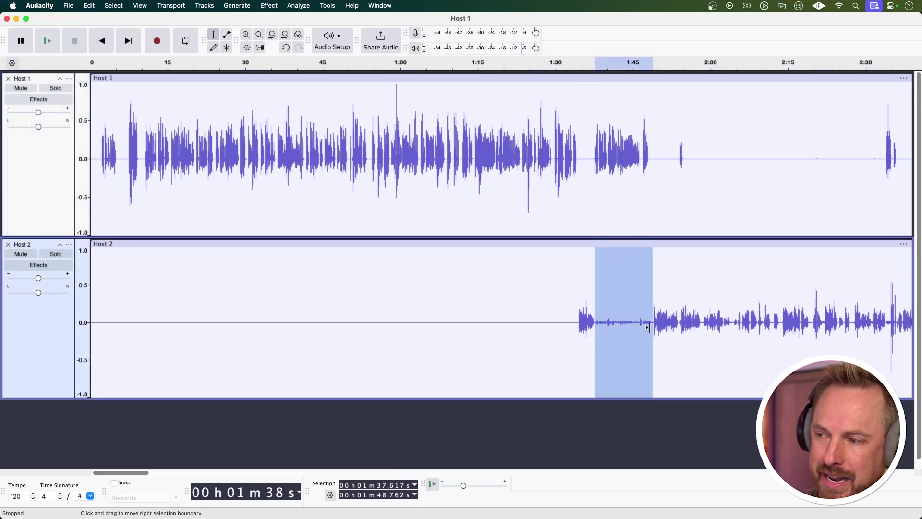
key(super+l)
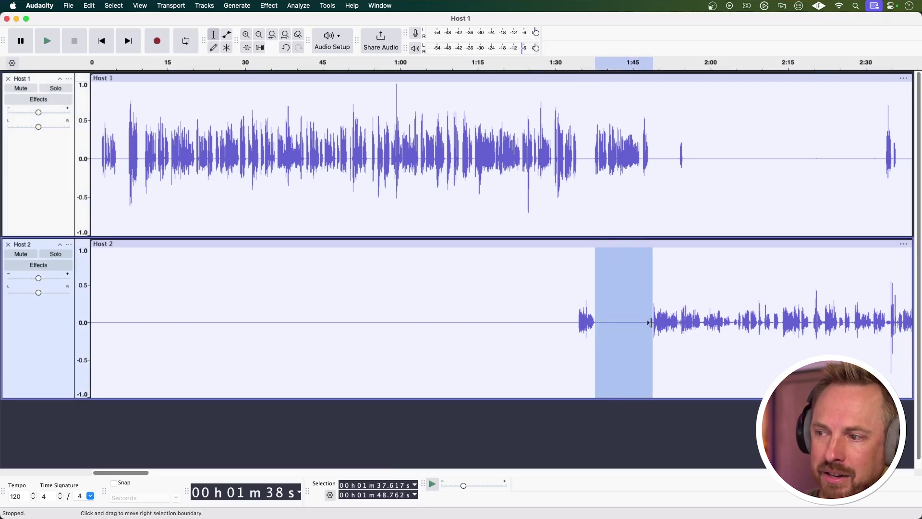
click(671, 222)
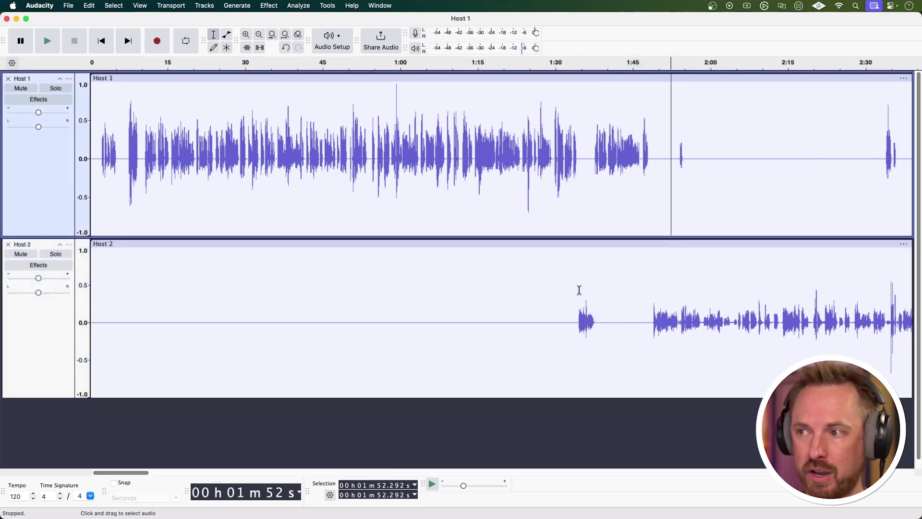
click(554, 166)
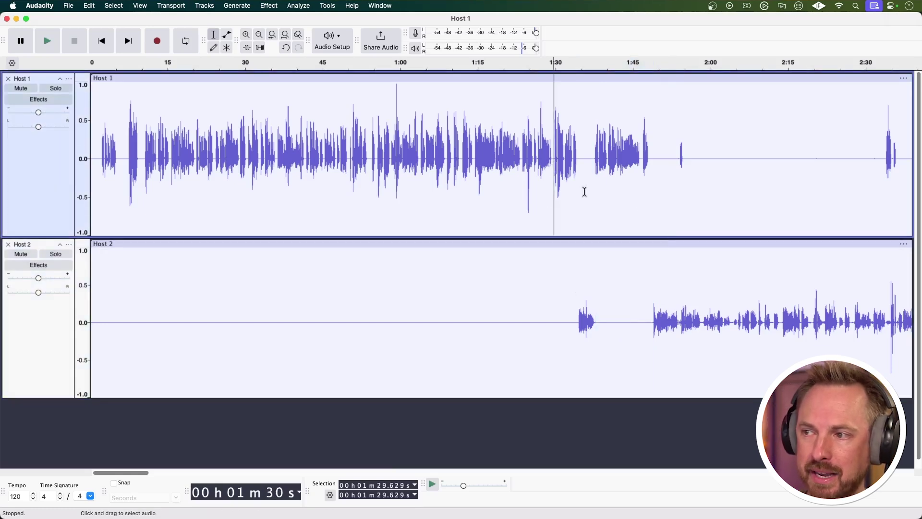
Play both tracks from about 1:30, and audition Host 1 alone at the short blip near 1:53.7.
key(space)
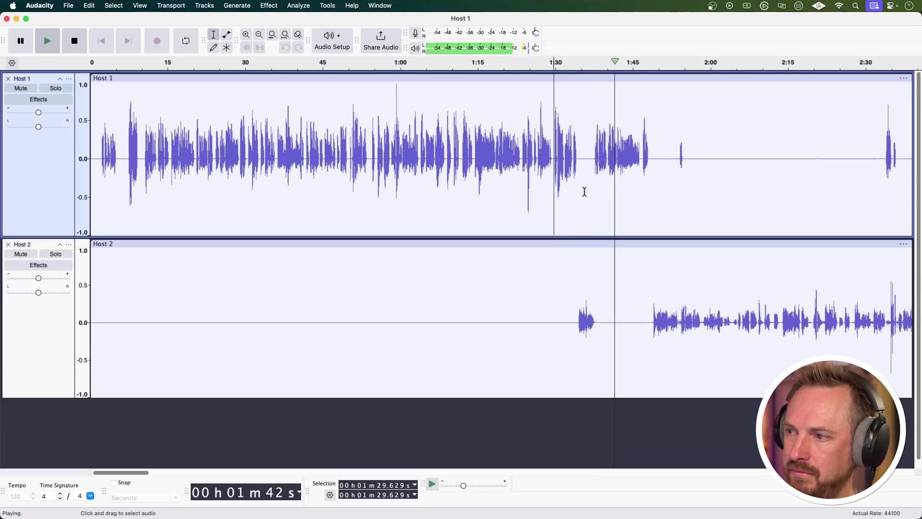
key(space)
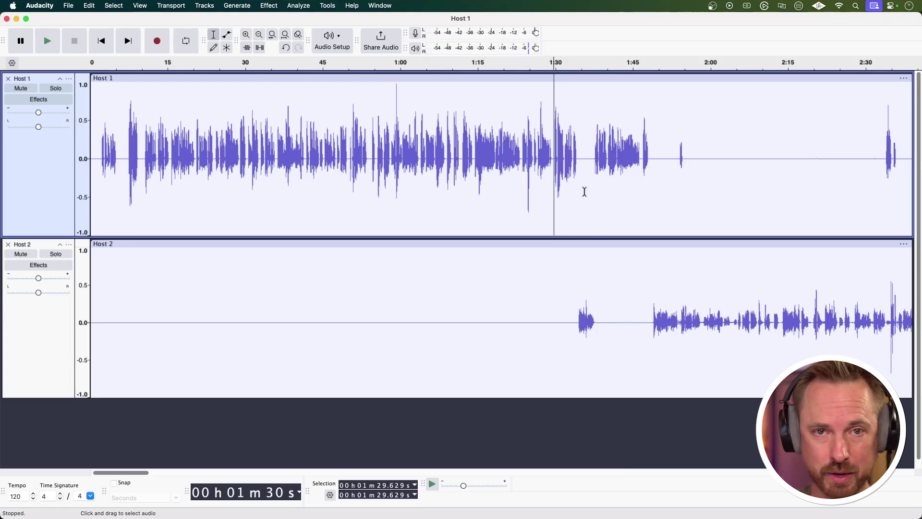
click(679, 158)
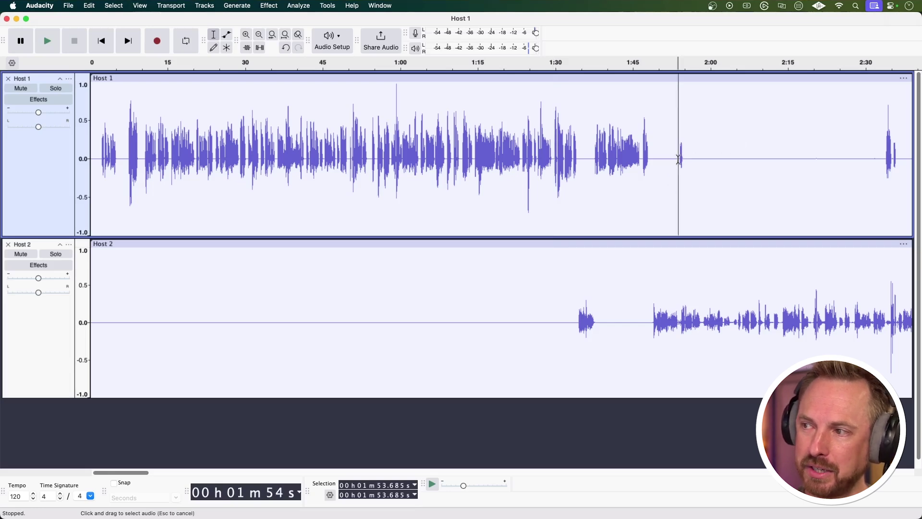
click(66, 89)
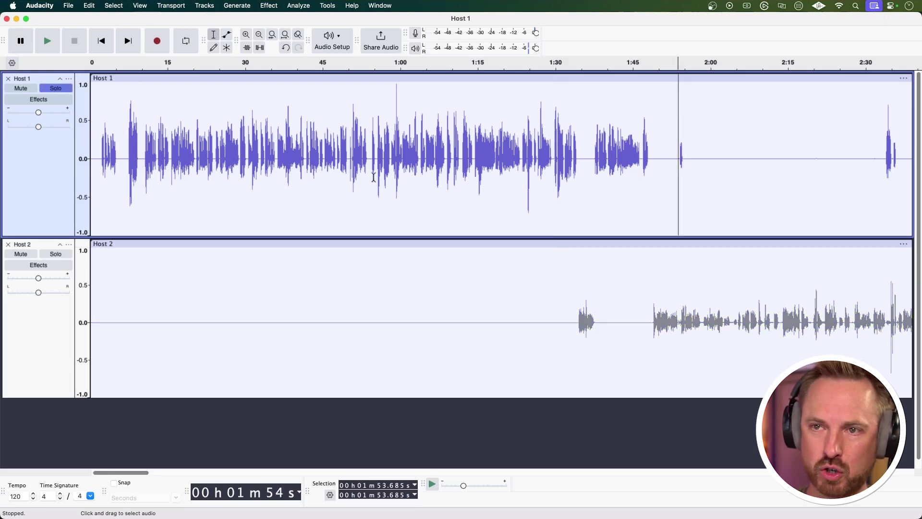
key(space)
key(space)
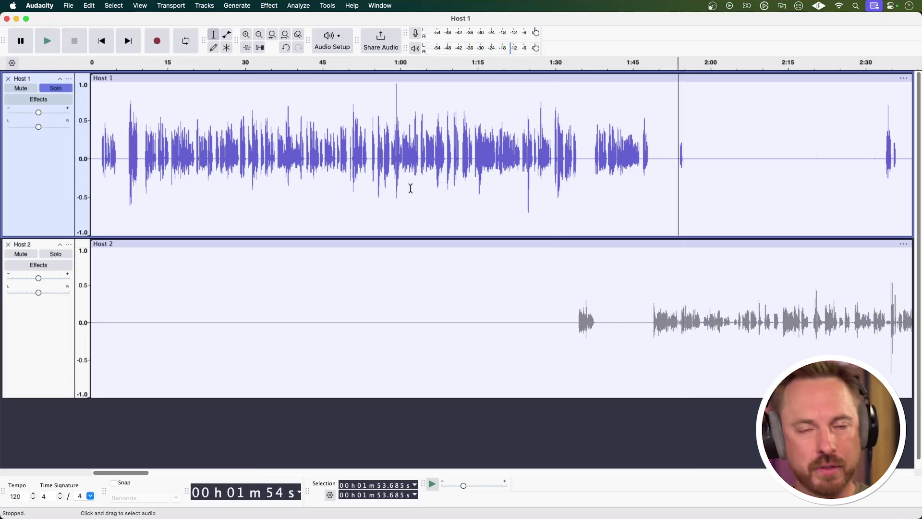
click(70, 93)
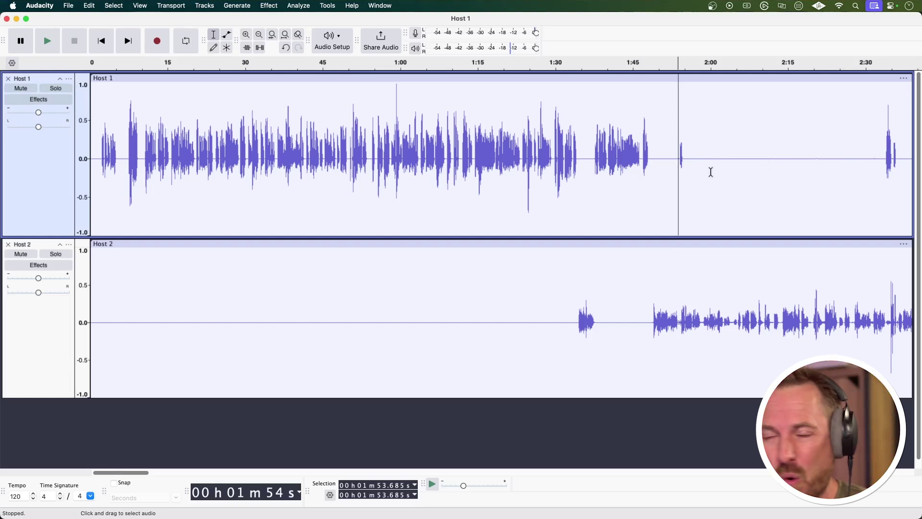
Play both tracks from about 2:33 to check Host 1's next short burst.
click(882, 160)
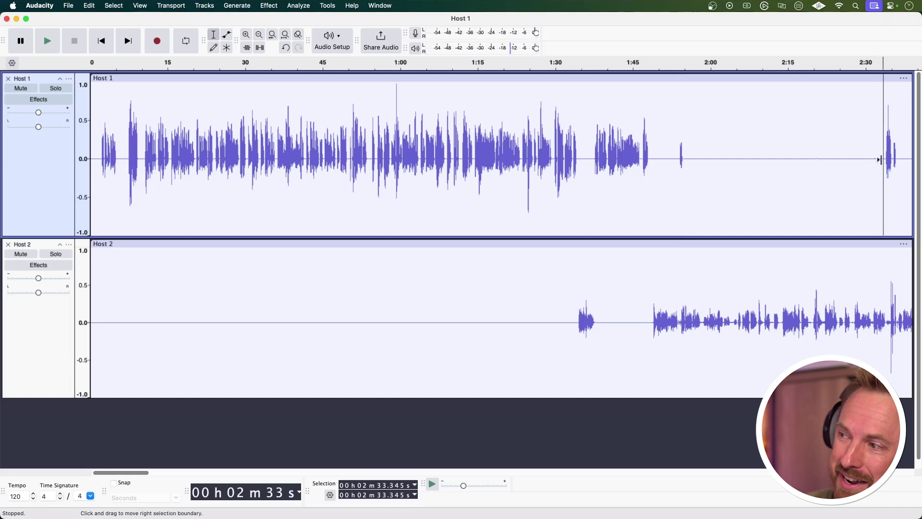
key(space)
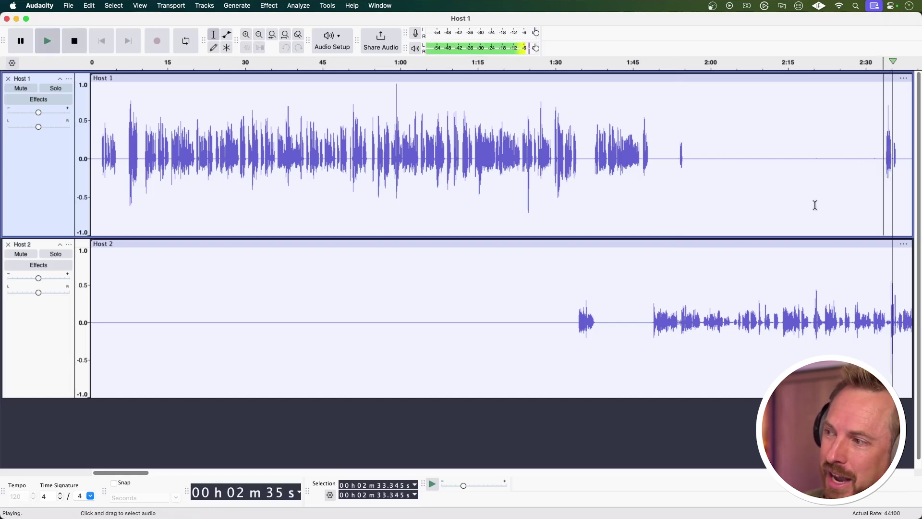
key(space)
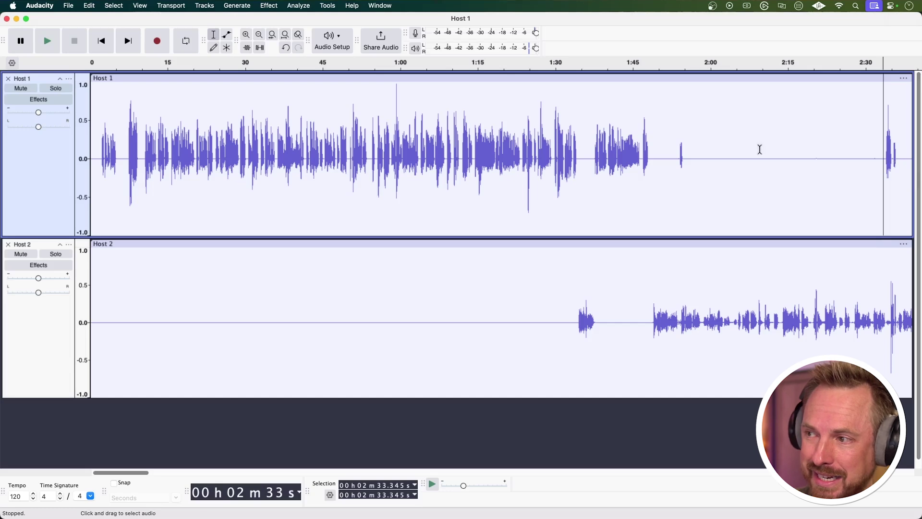
Silence the short Host 1 blip between about 1:53.0 and 1:56.2, and play the passage back from about 1:52.8.
drag(673, 158, 690, 158)
key(space)
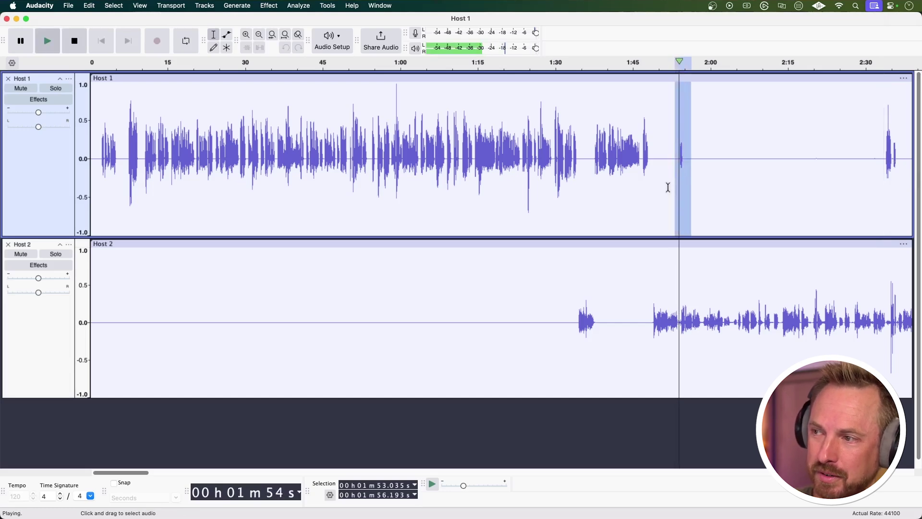
key(space)
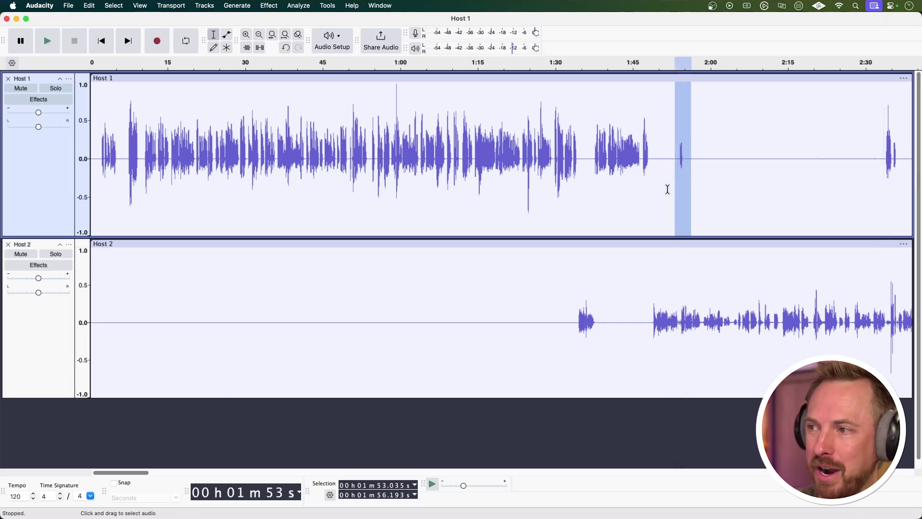
click(668, 189)
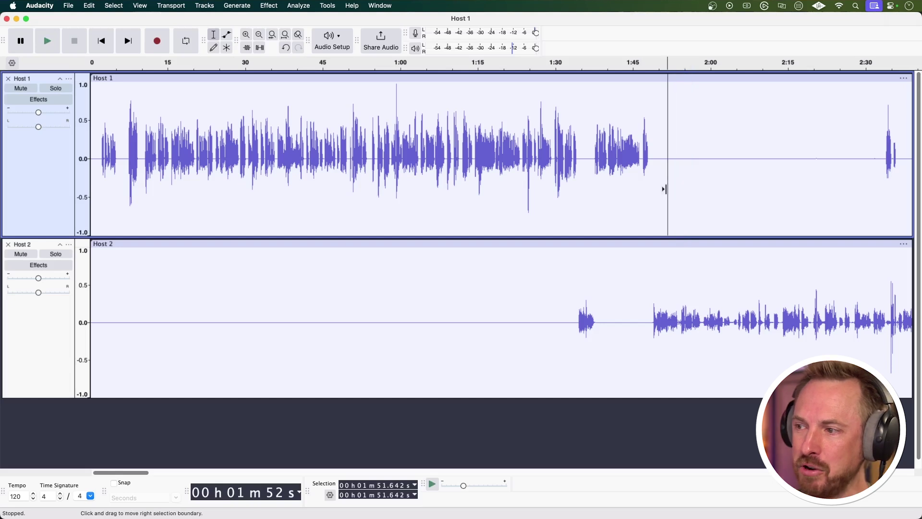
click(673, 185)
key(space)
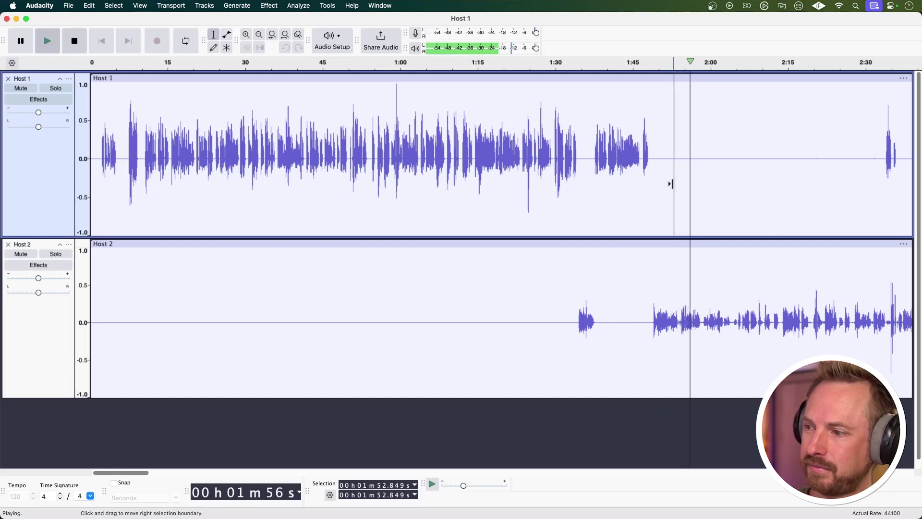
key(space)
Silence the Host 2 pause from about 1:53.7 to 1:54.4, and play the passage back from about 1:53.1.
click(679, 326)
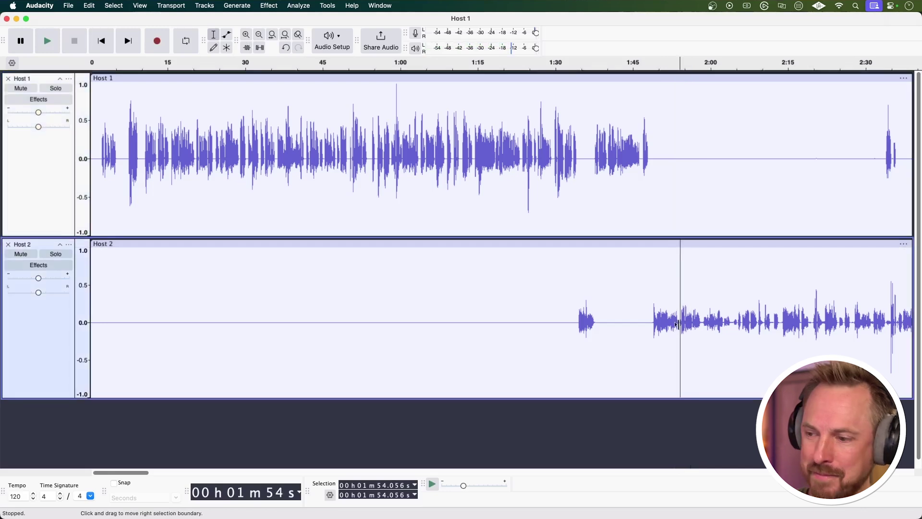
key(super+1)
key(super+1)
key(super+1)
key(super+1)
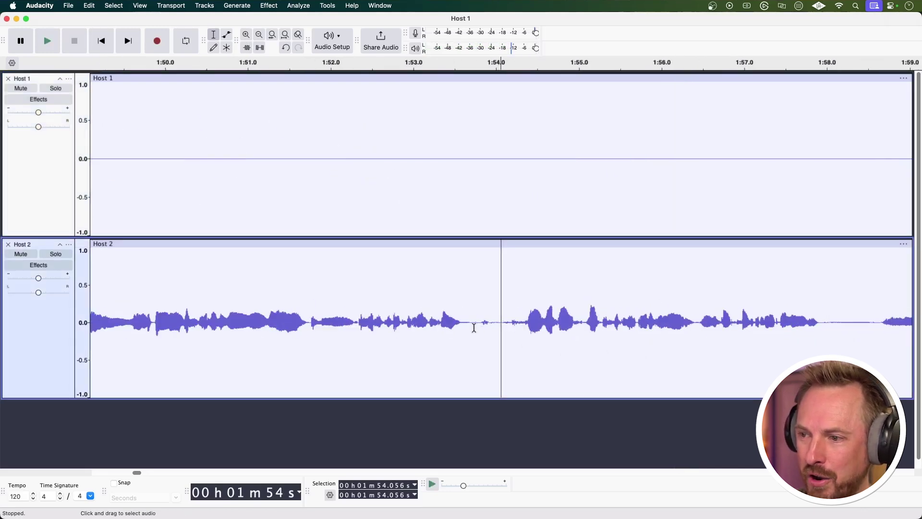
click(473, 331)
drag(469, 332, 527, 332)
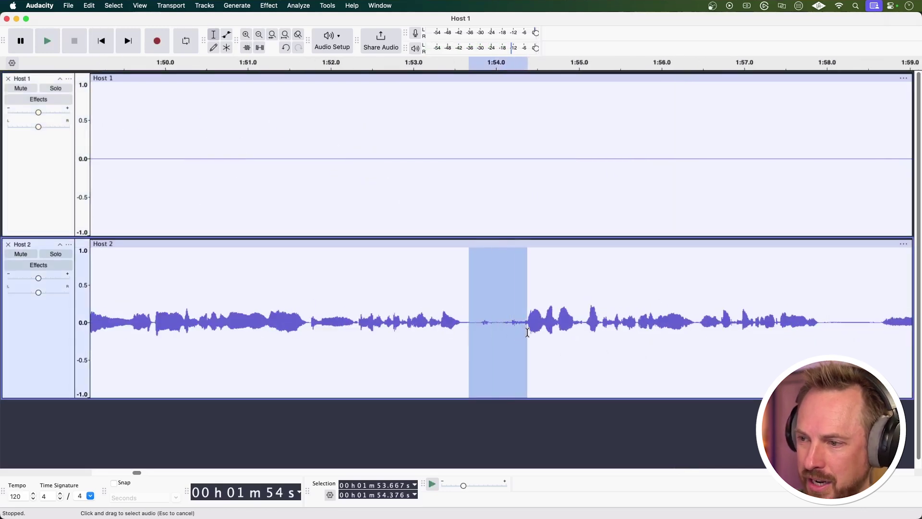
key(super+l)
click(423, 312)
key(space)
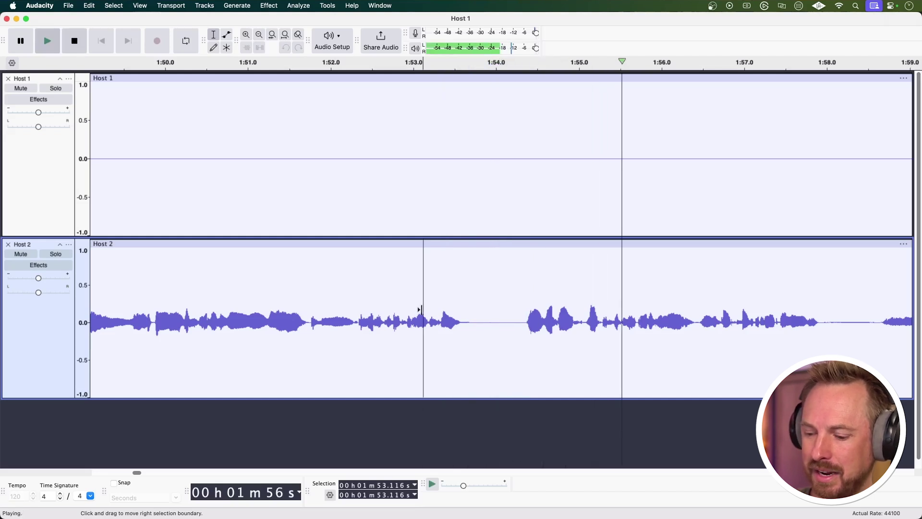
key(space)
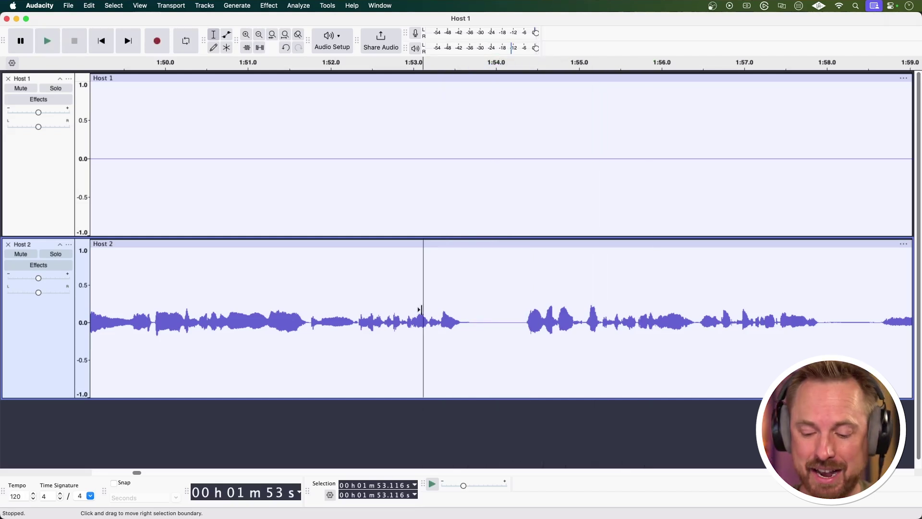
Apply Truncate Silence to both whole tracks with a -20 dB threshold, 0.5 s duration and truncation to 0.5 s.
scroll(420, 309, down, 10)
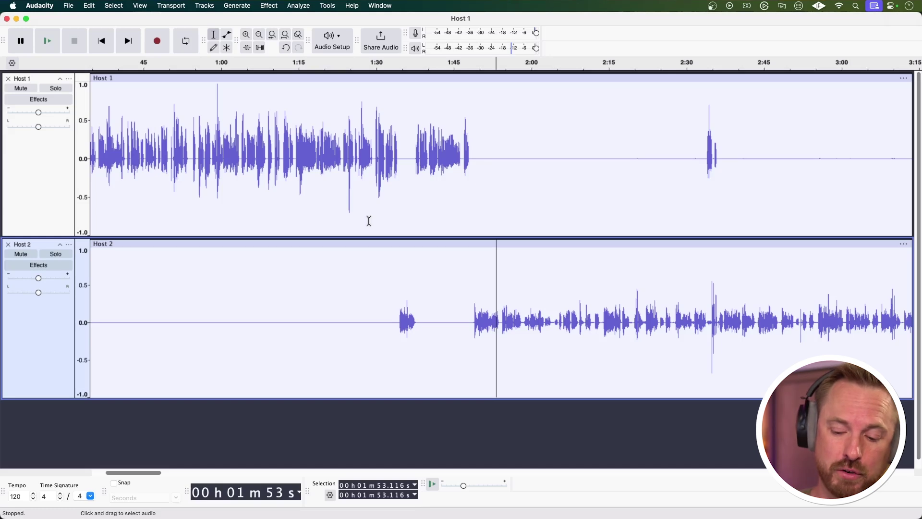
key(super+3)
key(super+3)
key(super+3)
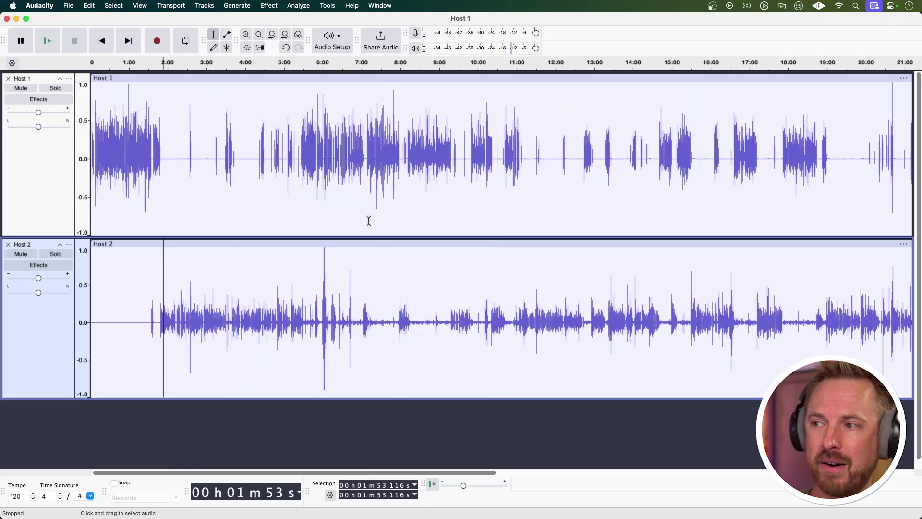
key(super+3)
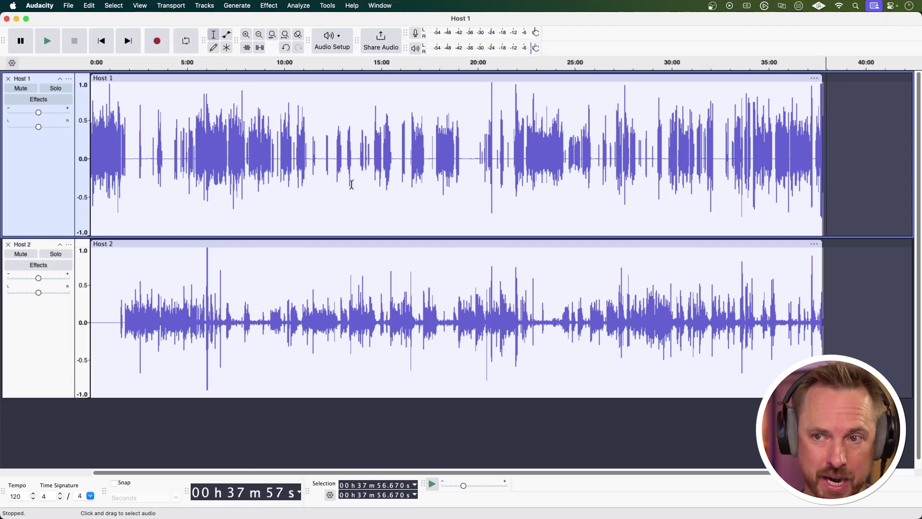
key(super+a)
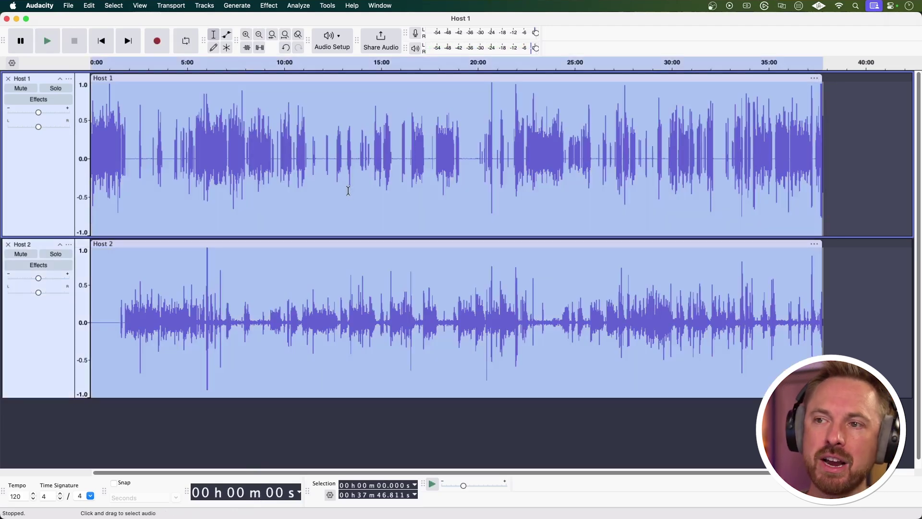
click(269, 6)
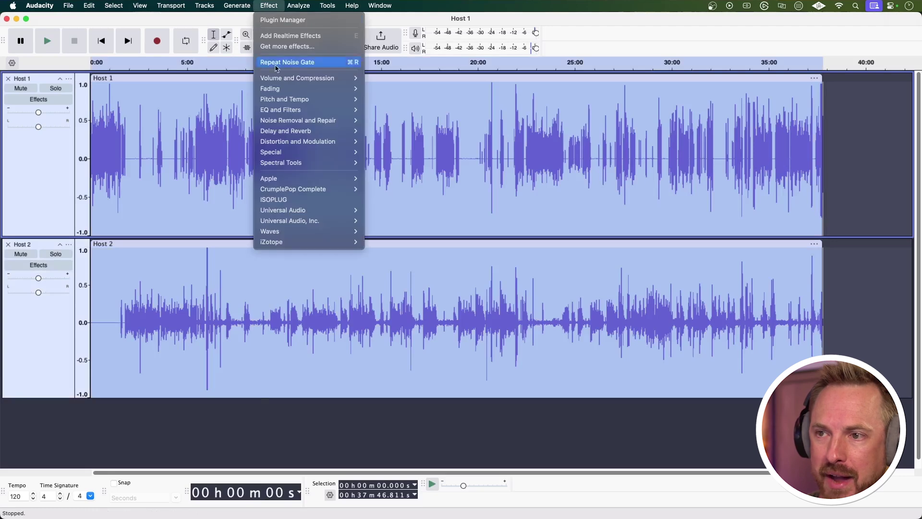
mouse_move(312, 153)
click(393, 186)
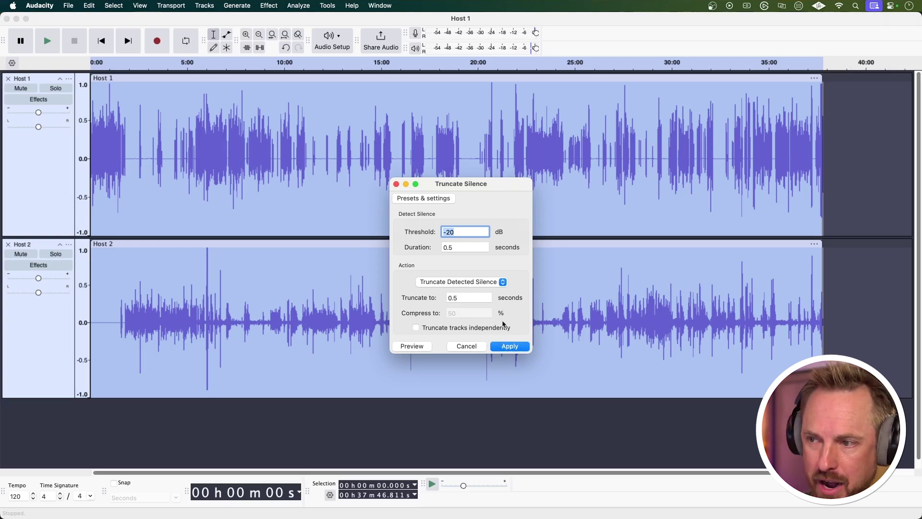
click(508, 347)
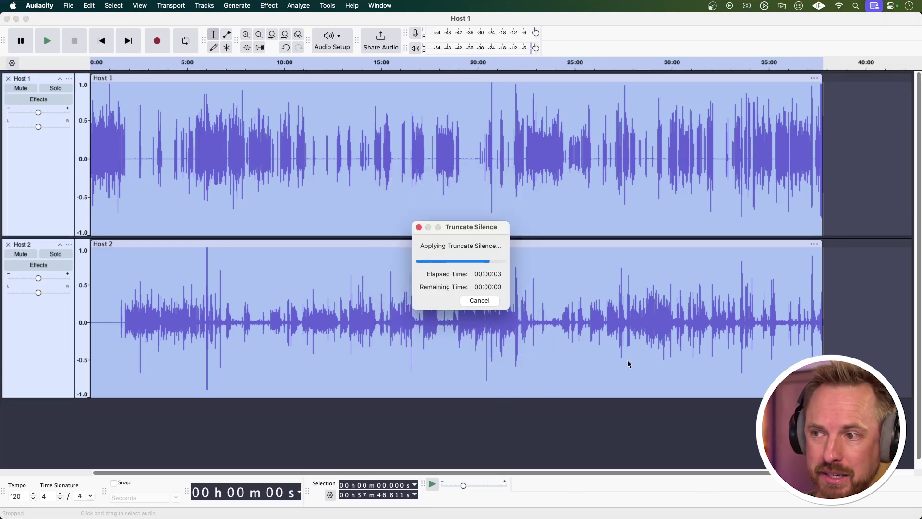
click(688, 212)
Play the truncated recording from about 0:23 and again from about 0:27 to check its pacing.
key(End)
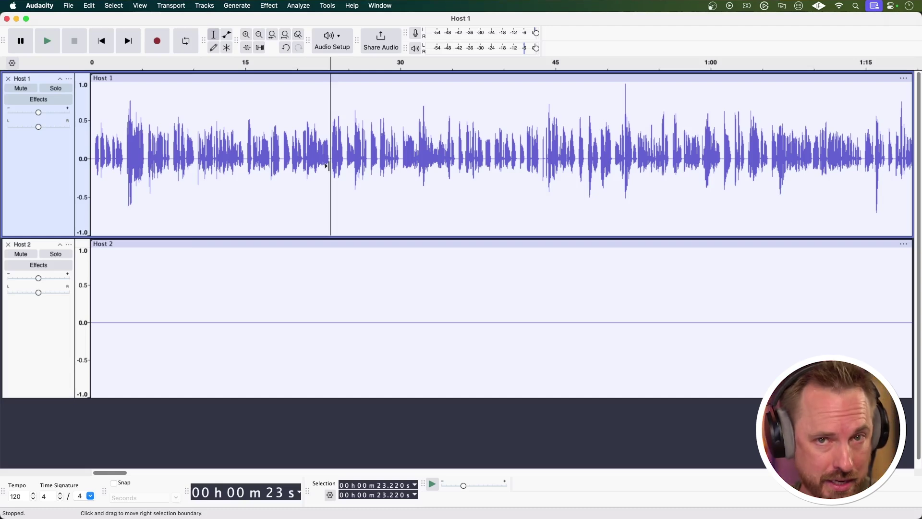
key(space)
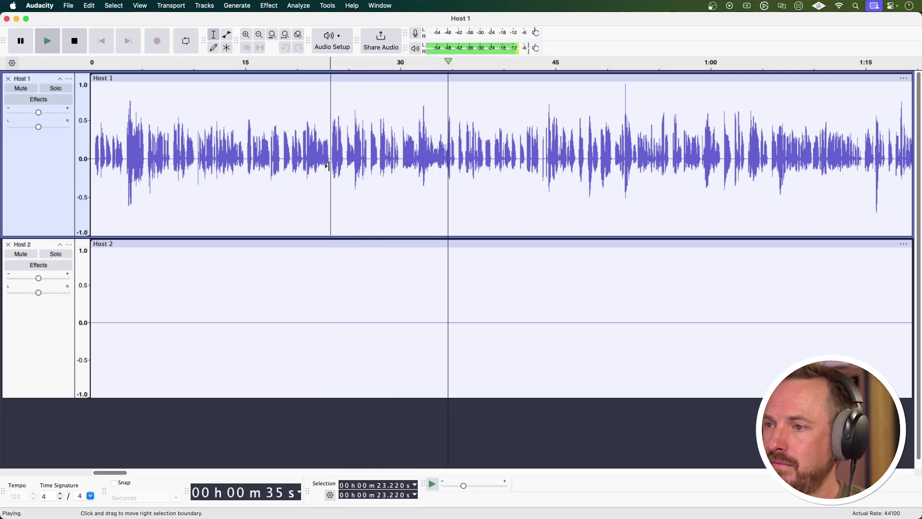
key(space)
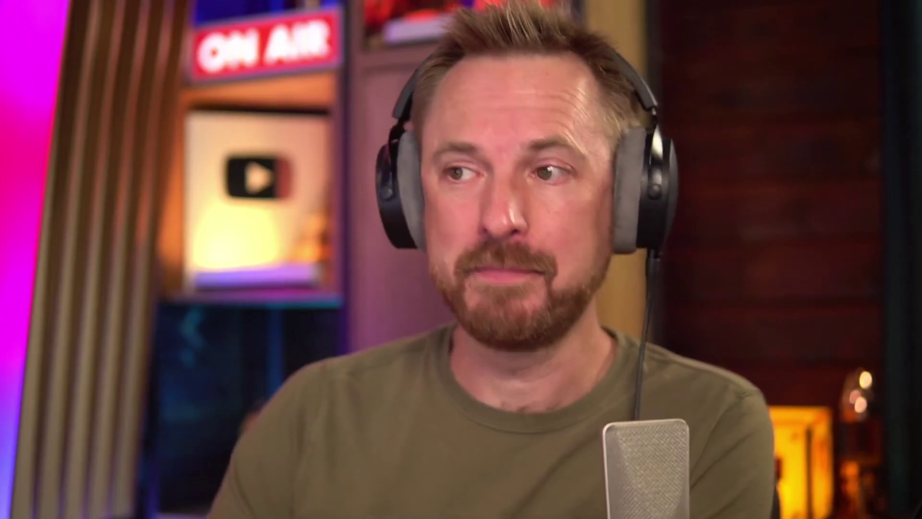
click(367, 157)
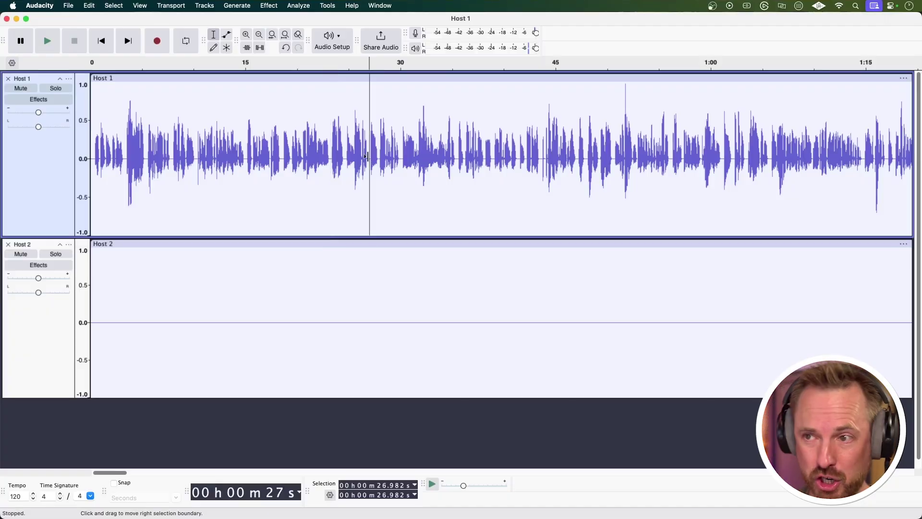
key(space)
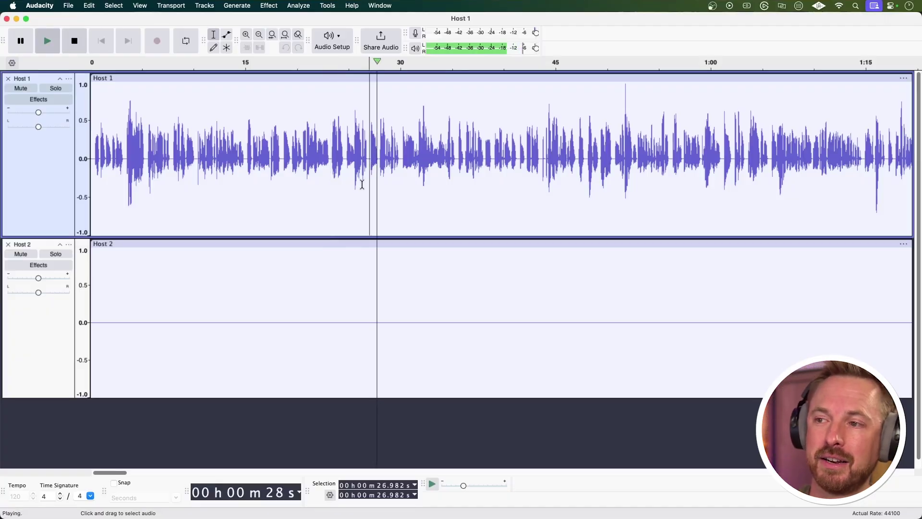
key(space)
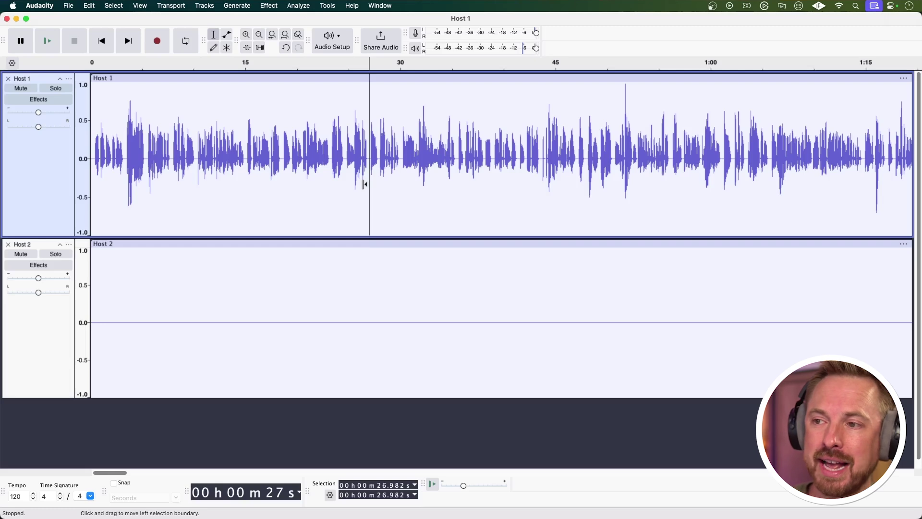
Try deleting the audio from about 0:27.0 to 0:27.9 in Host 1 only, and undo the deletion.
key(super+3)
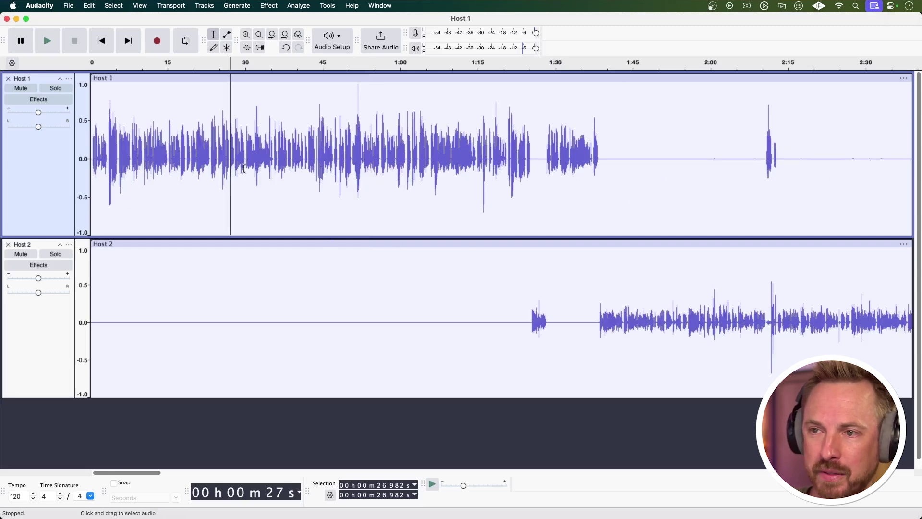
drag(231, 163, 235, 163)
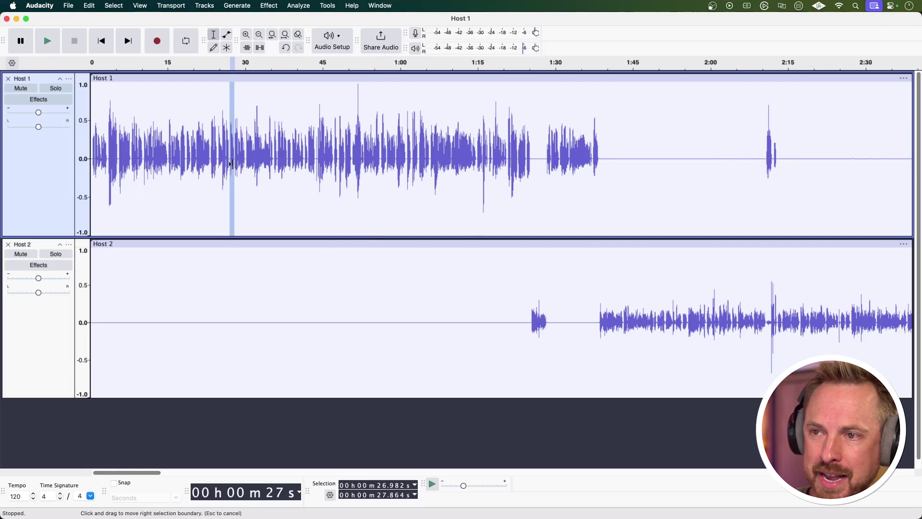
key(Delete)
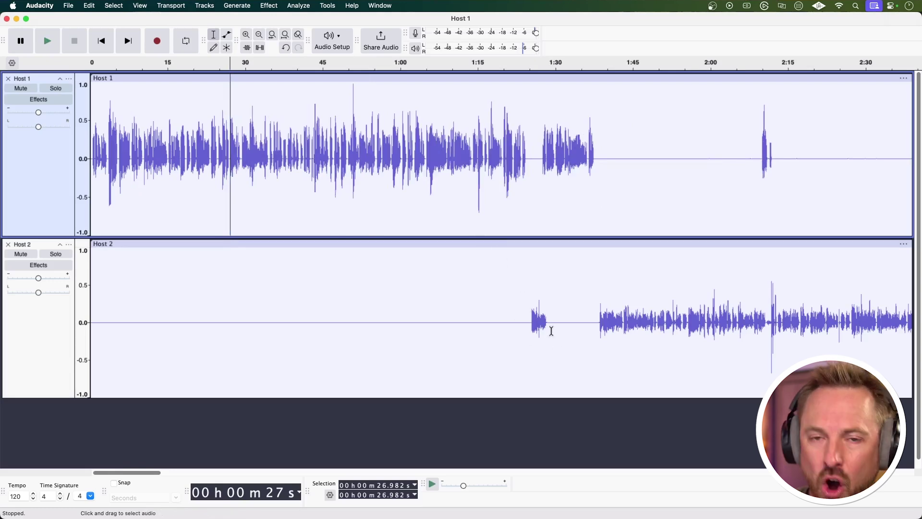
key(super+z)
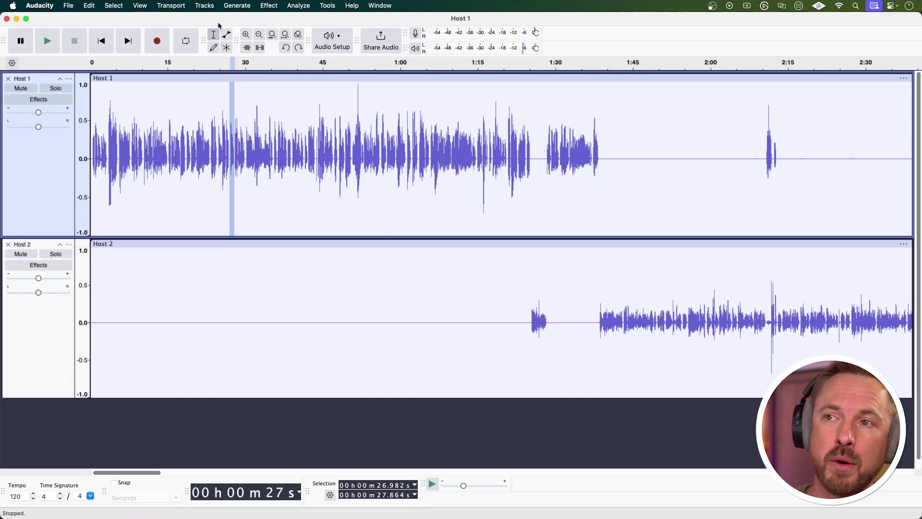
Turn on Sync-Lock for the tracks and delete the selected passage from about 0:27.0 to 0:27.9 in both hosts.
click(207, 6)
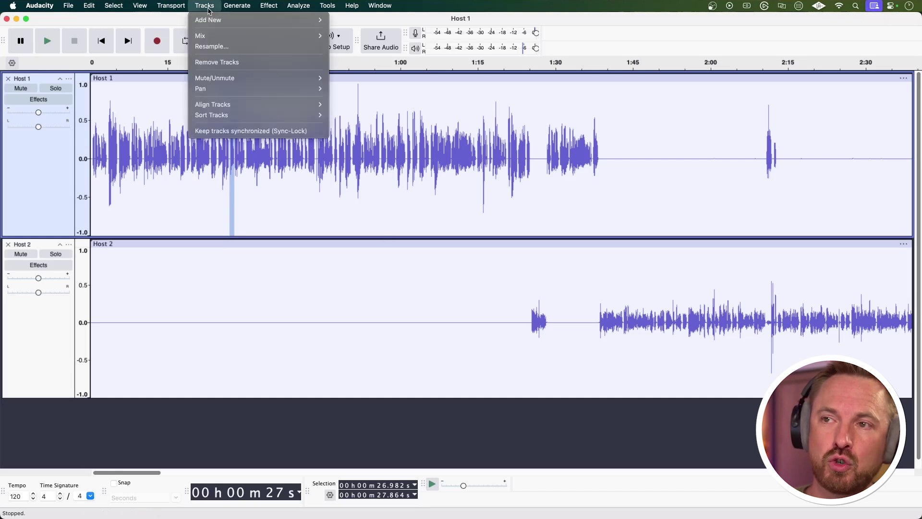
click(236, 130)
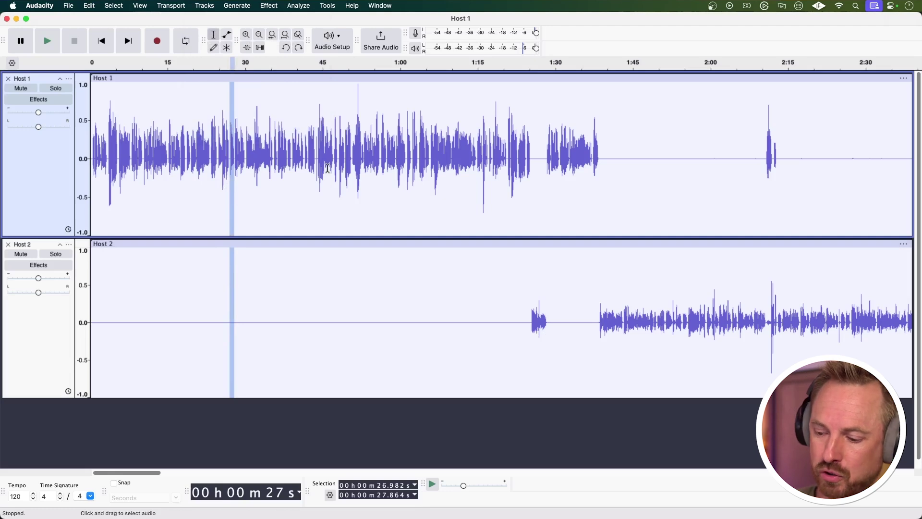
key(Delete)
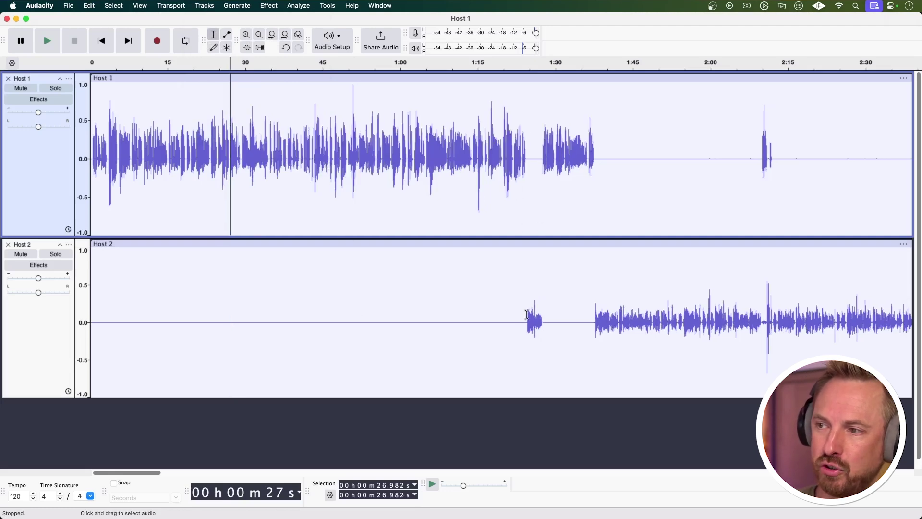